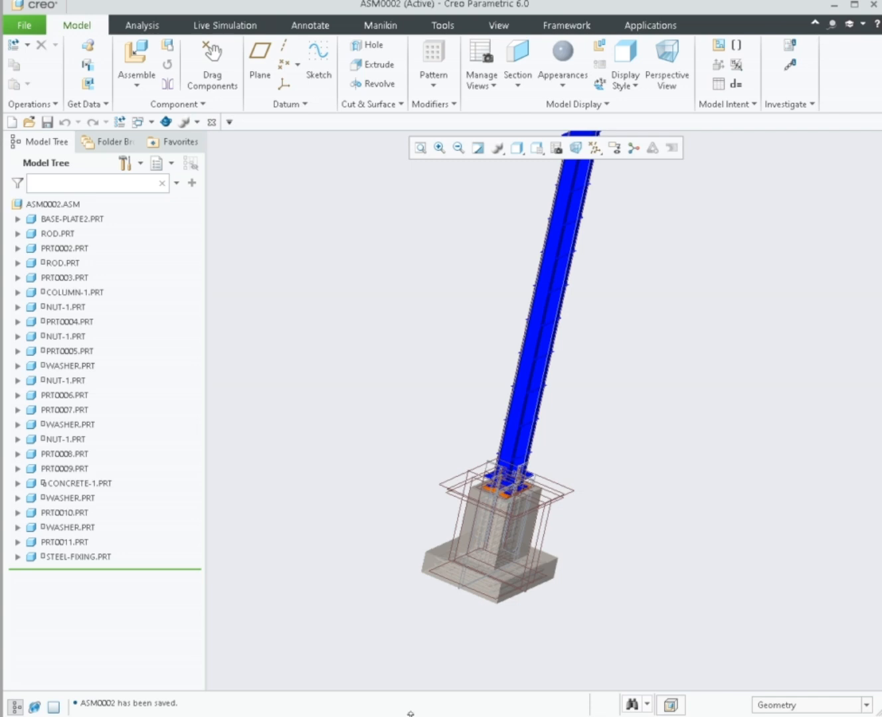
Step: Create a new solid part named prt0012 with the mmns_part_solid template instead of the default one
left_click(22, 27)
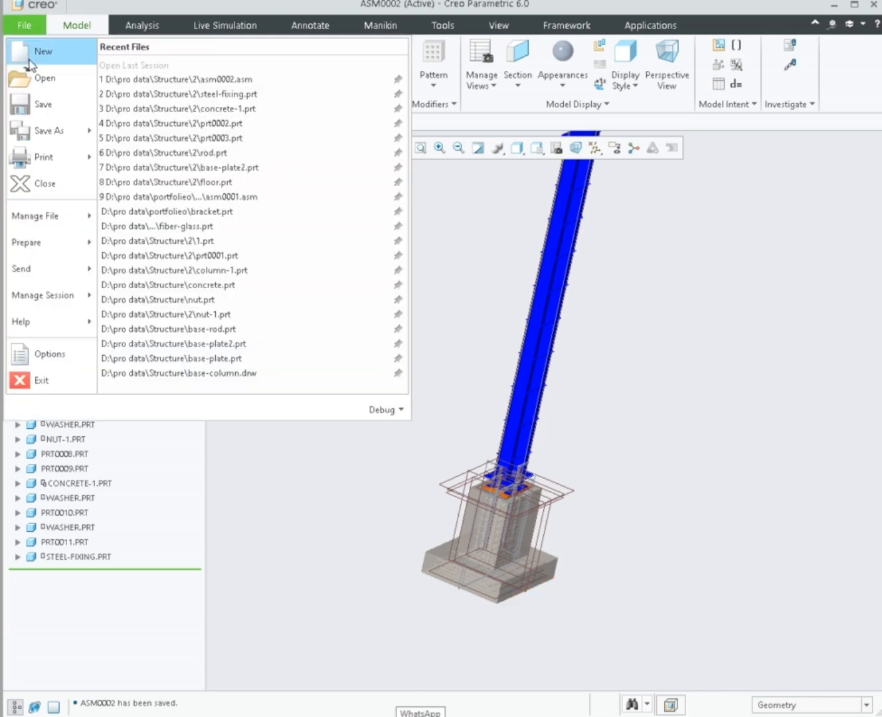
left_click(30, 64)
left_click(323, 476)
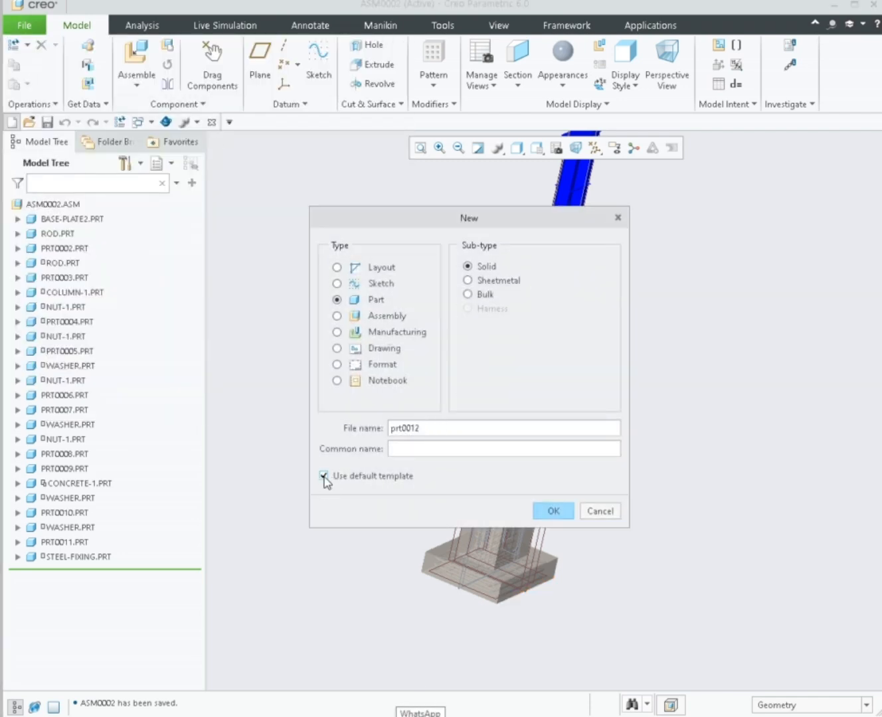
left_click(324, 476)
left_click(548, 510)
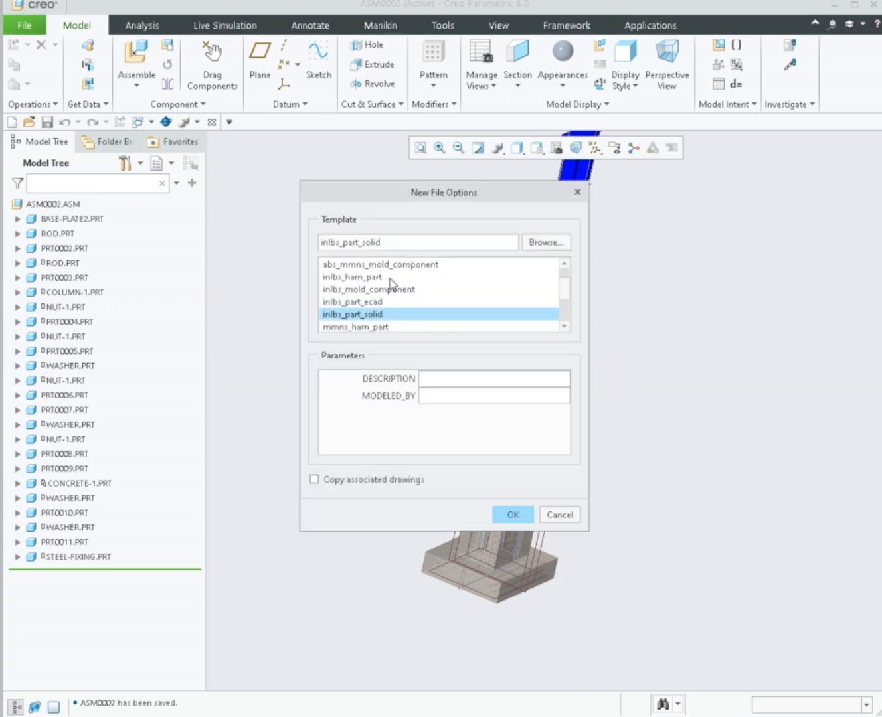
left_click(562, 328)
left_click(563, 327)
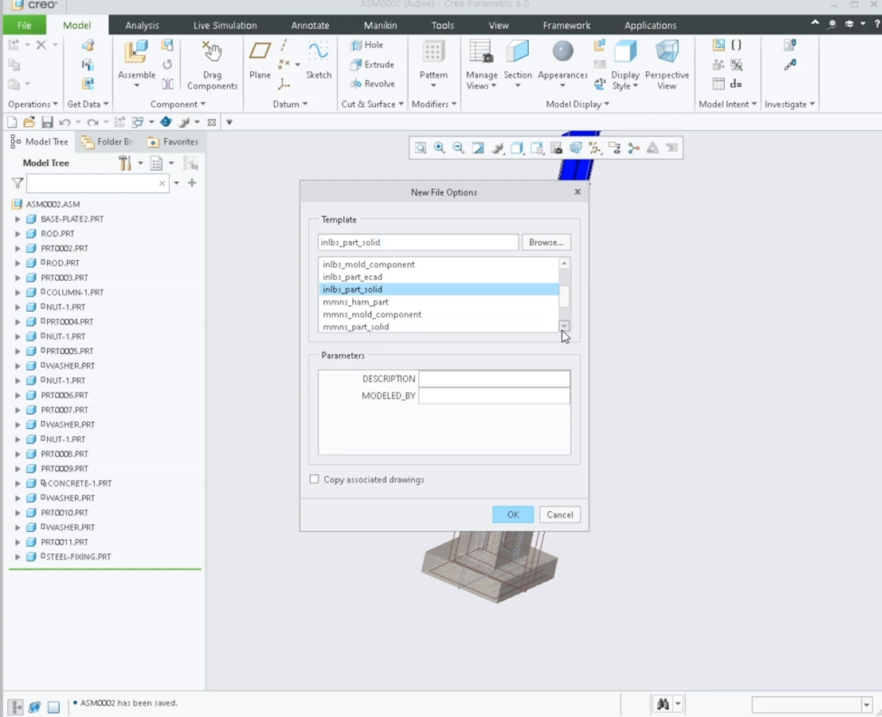
left_click(349, 328)
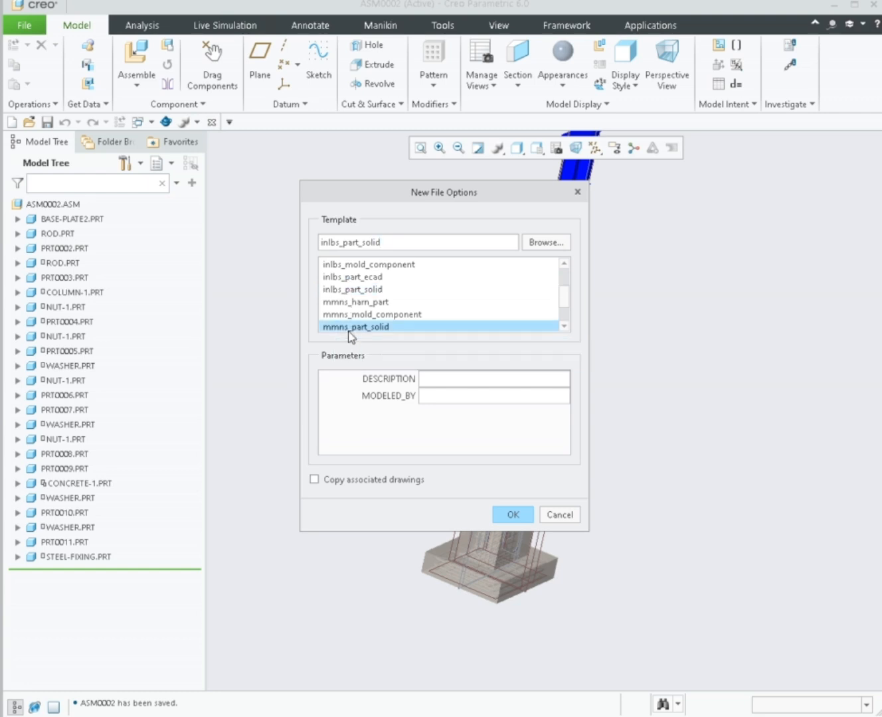
left_click(511, 513)
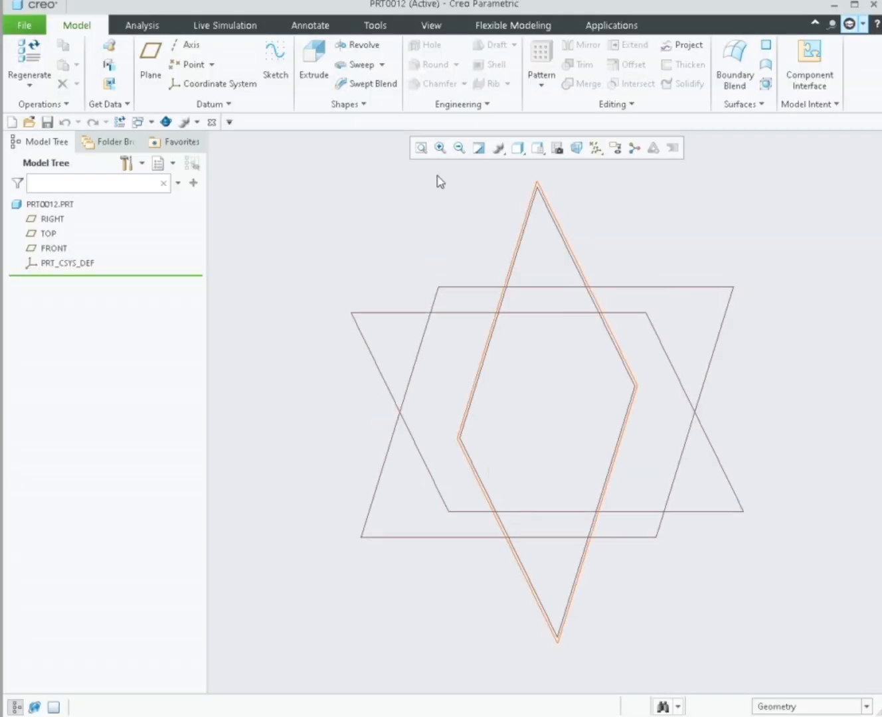
Step: Start a sketch on the TOP plane, viewed face-on, and draw a rectangle about 281 by 226 mm around the origin
left_click(277, 67)
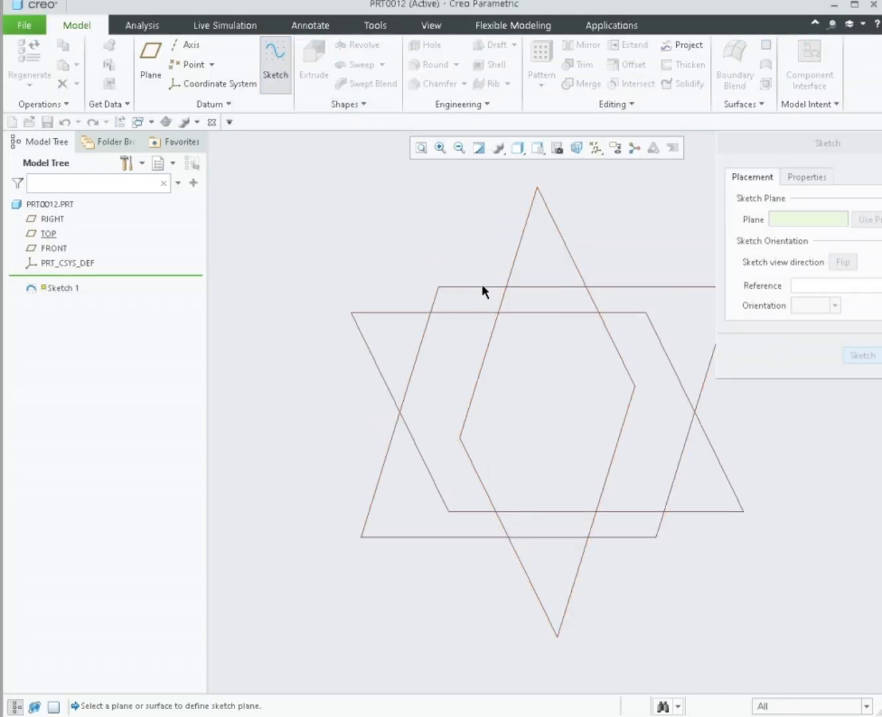
left_click(482, 291)
left_click(855, 358)
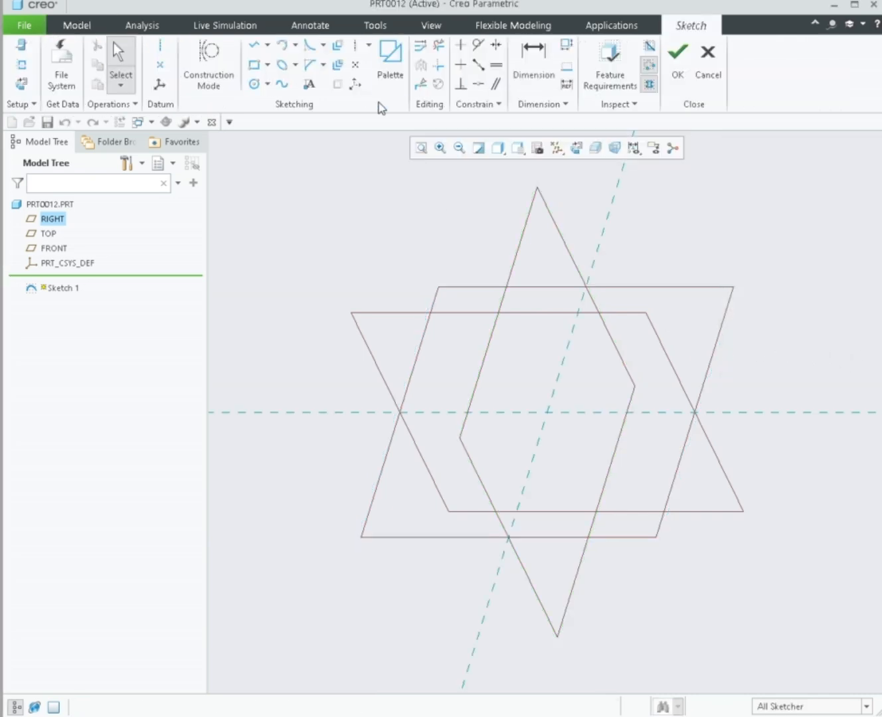
left_click(255, 67)
left_click(22, 83)
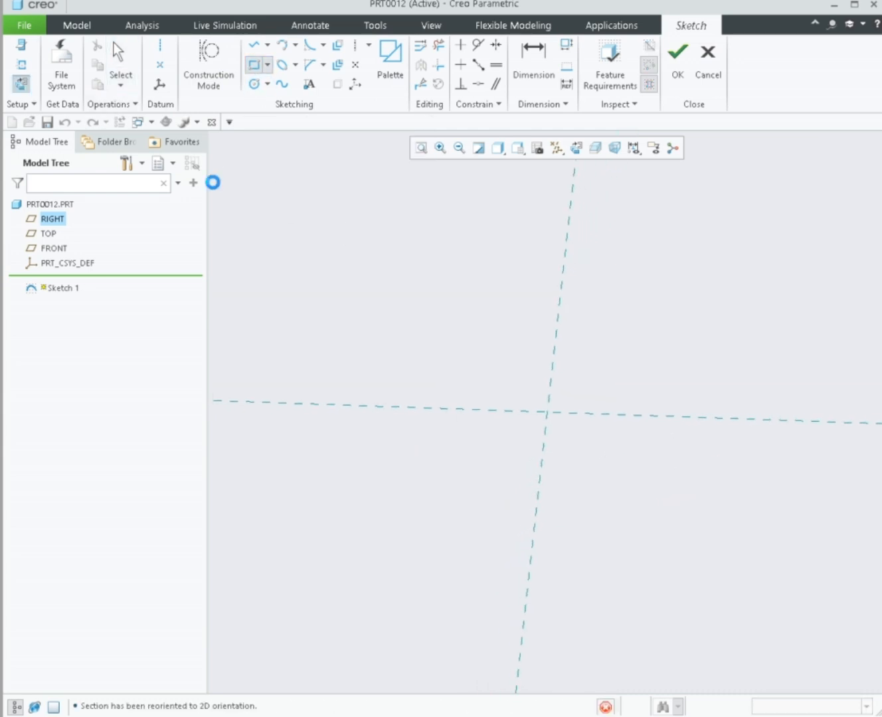
left_click(429, 324)
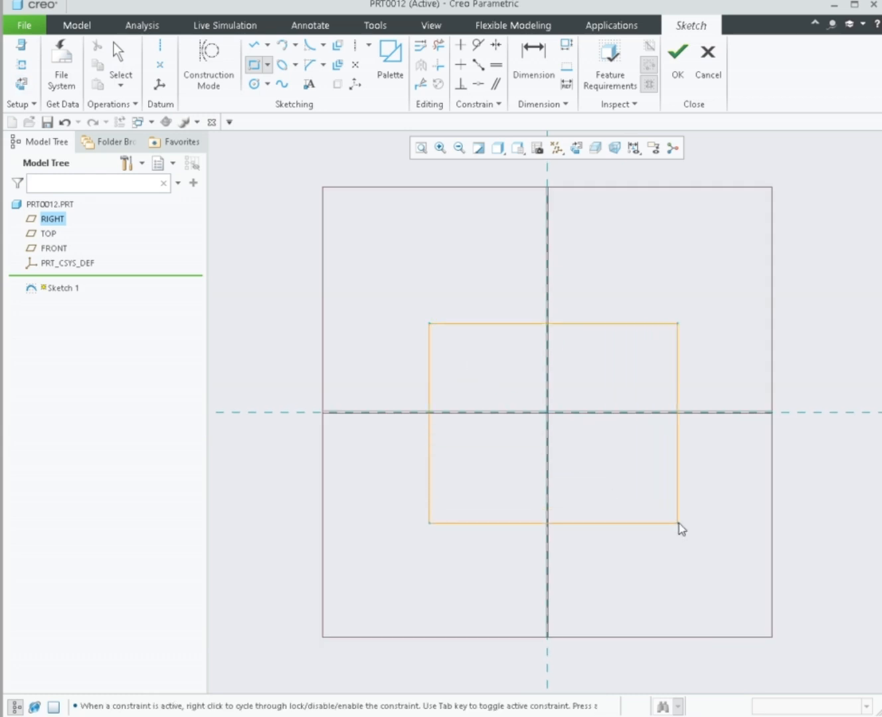
middle_click(723, 482)
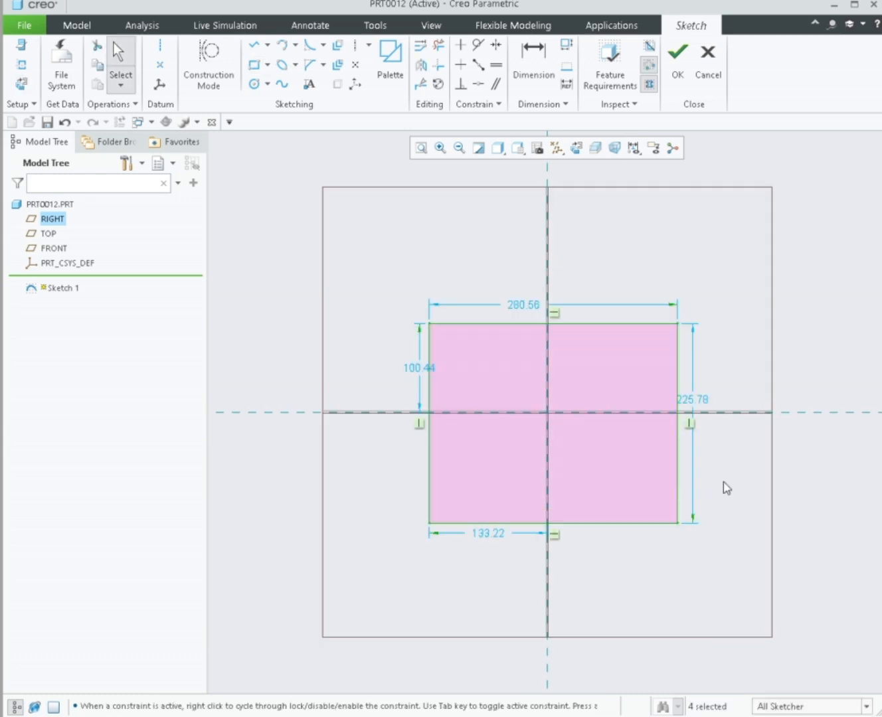
Step: Set both the width and the height of the rectangle to 300 mm
double_click(528, 306)
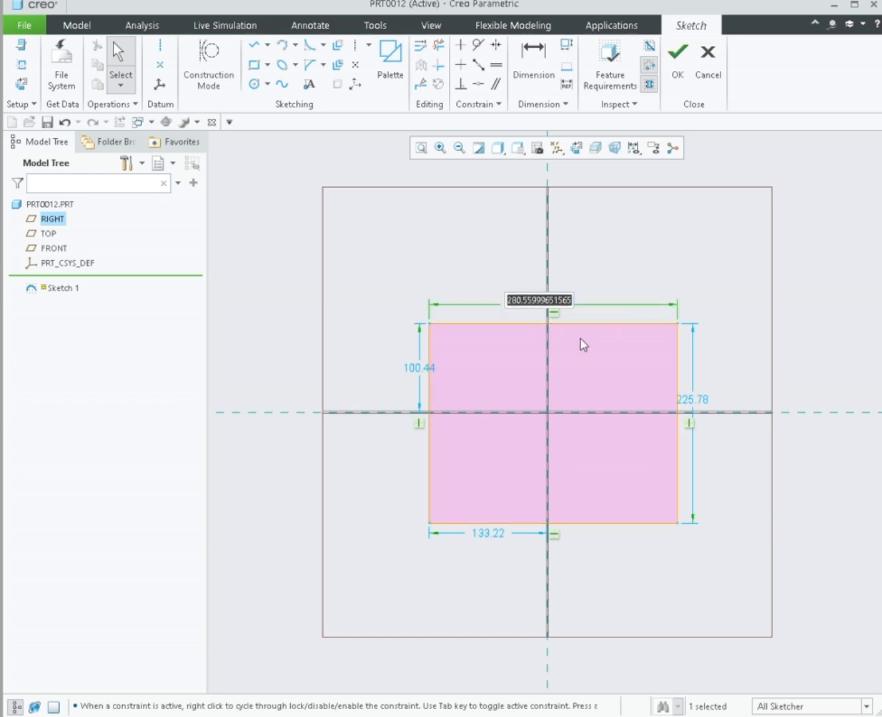
type("300")
key("Return")
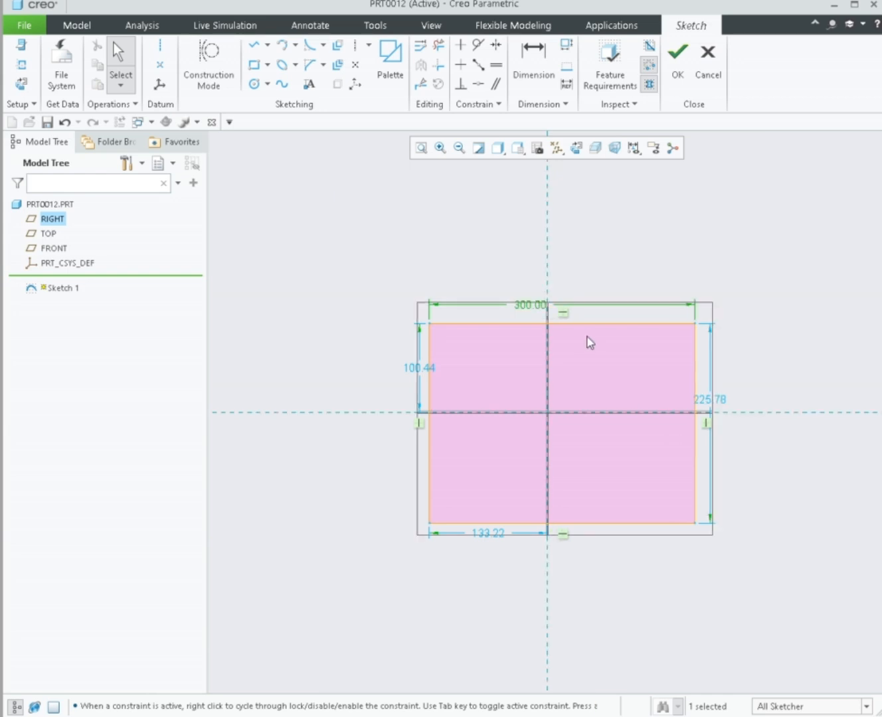
double_click(719, 399)
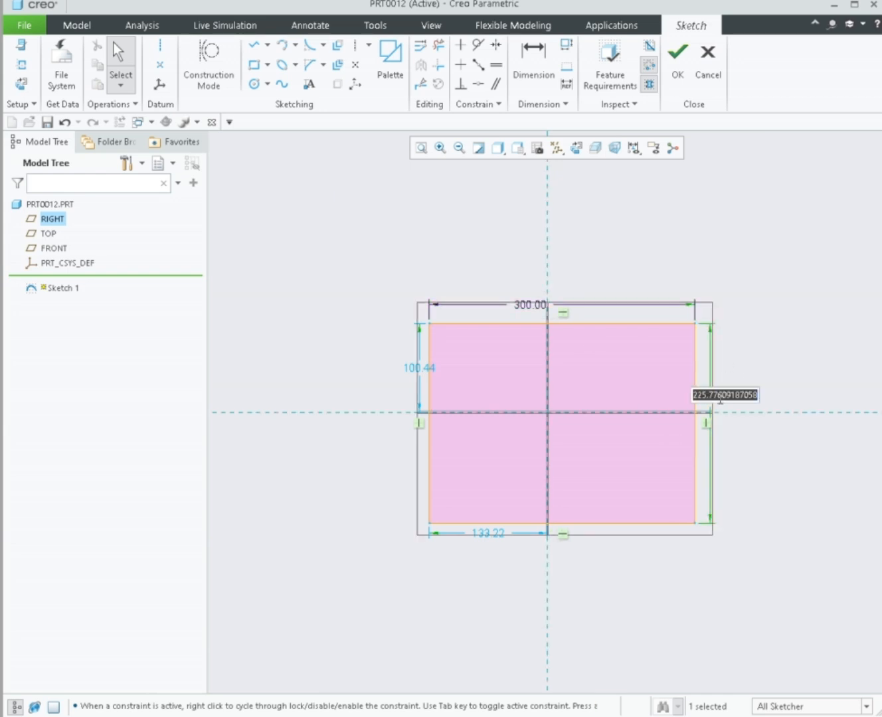
type("300")
key("Return")
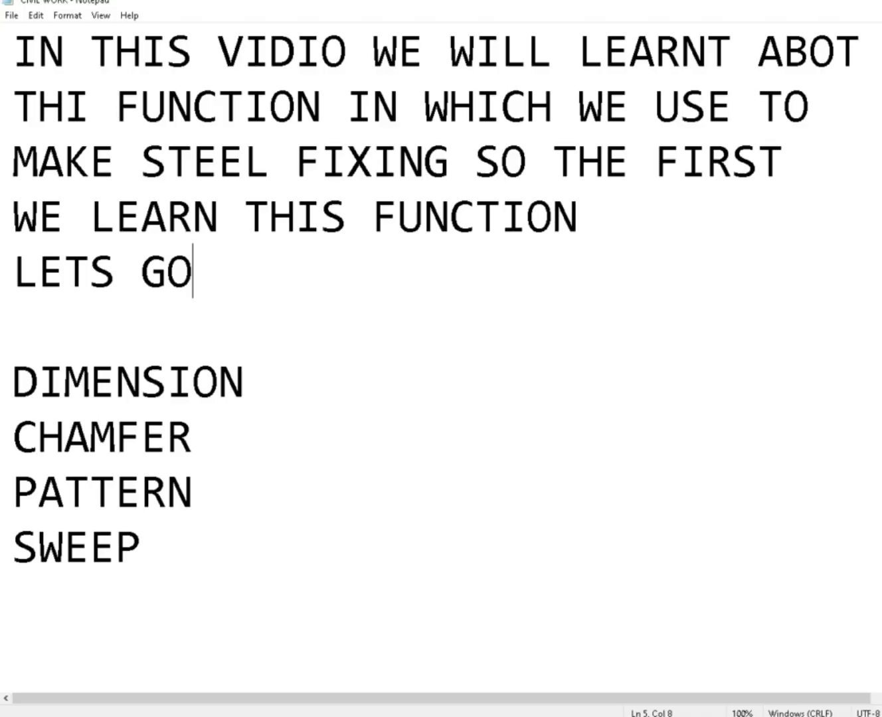
Step: Highlight the DIMENSION entry in the Notepad function list and switch back to Creo Parametric
left_click_drag(13, 382, 268, 393)
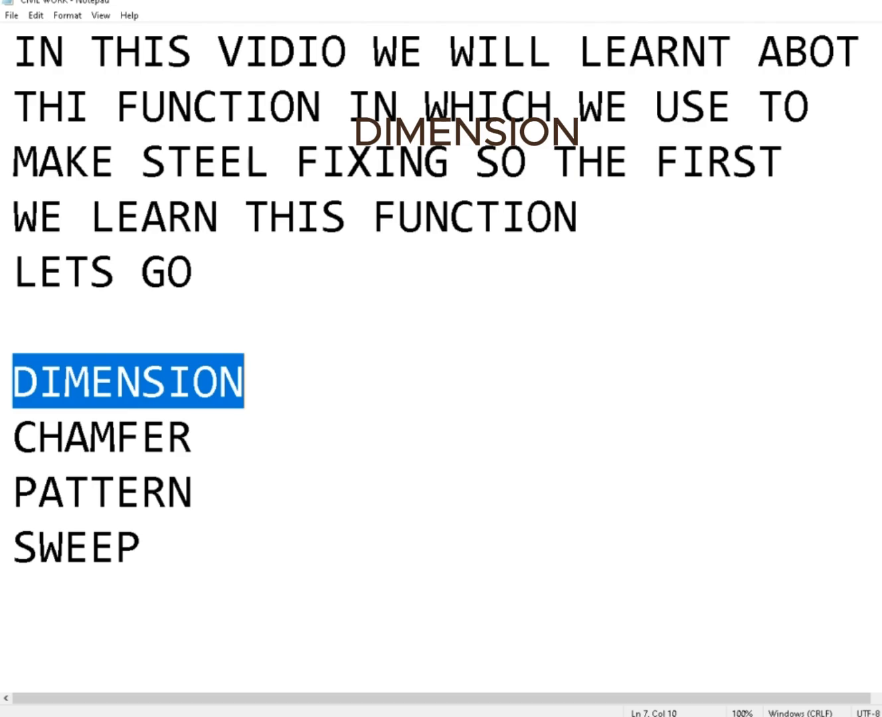
left_click(413, 693)
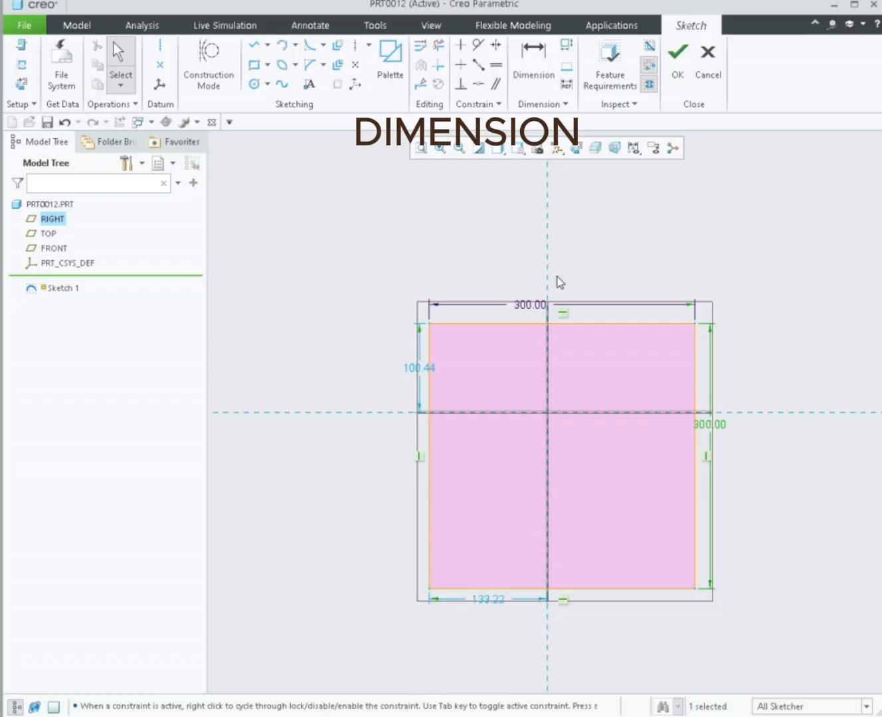
Step: Centre the square on the origin by setting its upper-edge and left-edge distances from the reference axes to 150 mm
double_click(426, 366)
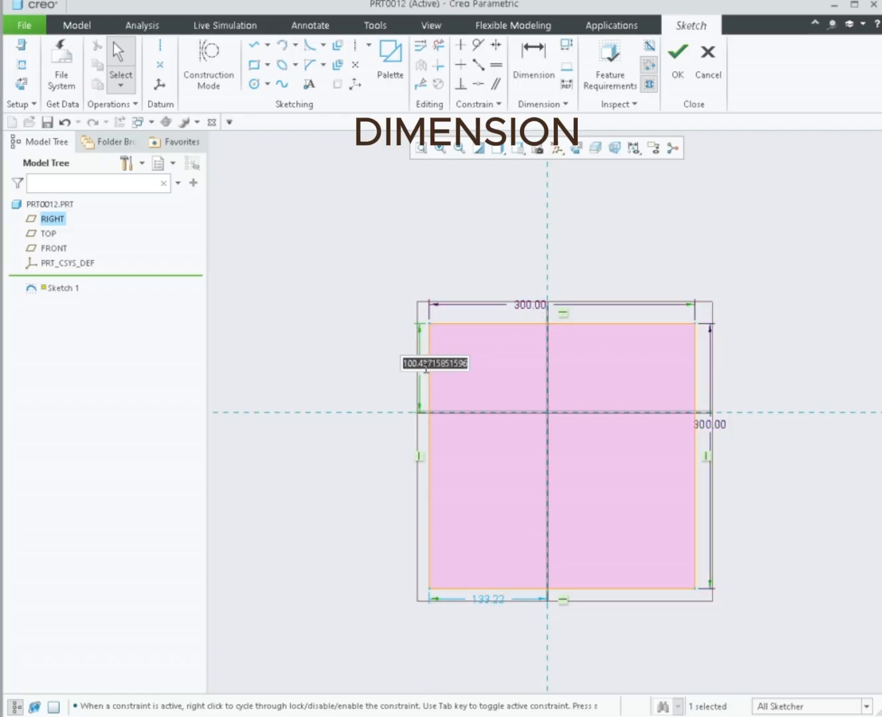
type("150")
key("Return")
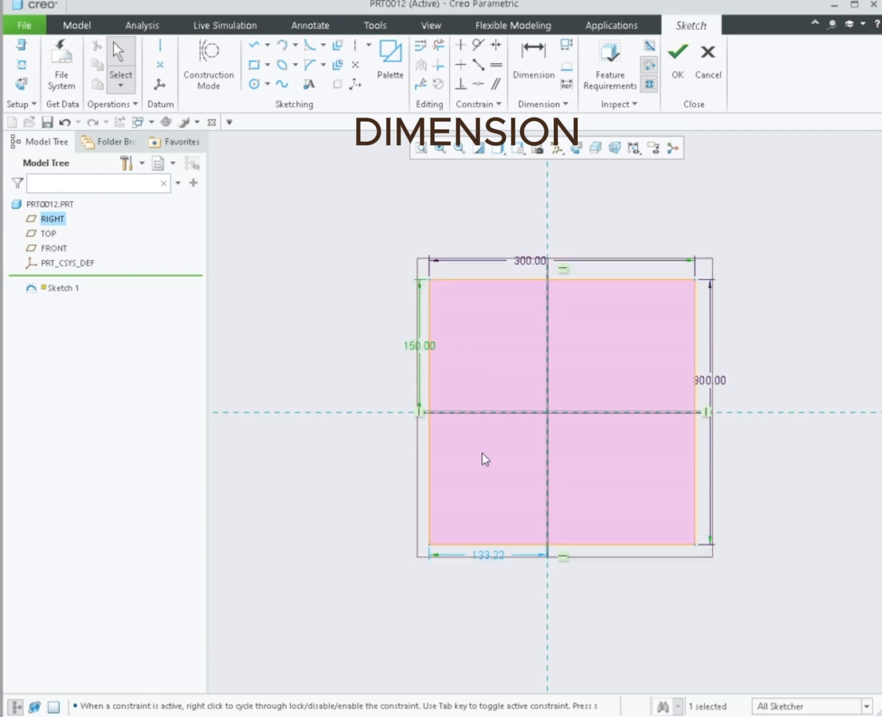
double_click(489, 557)
type("150")
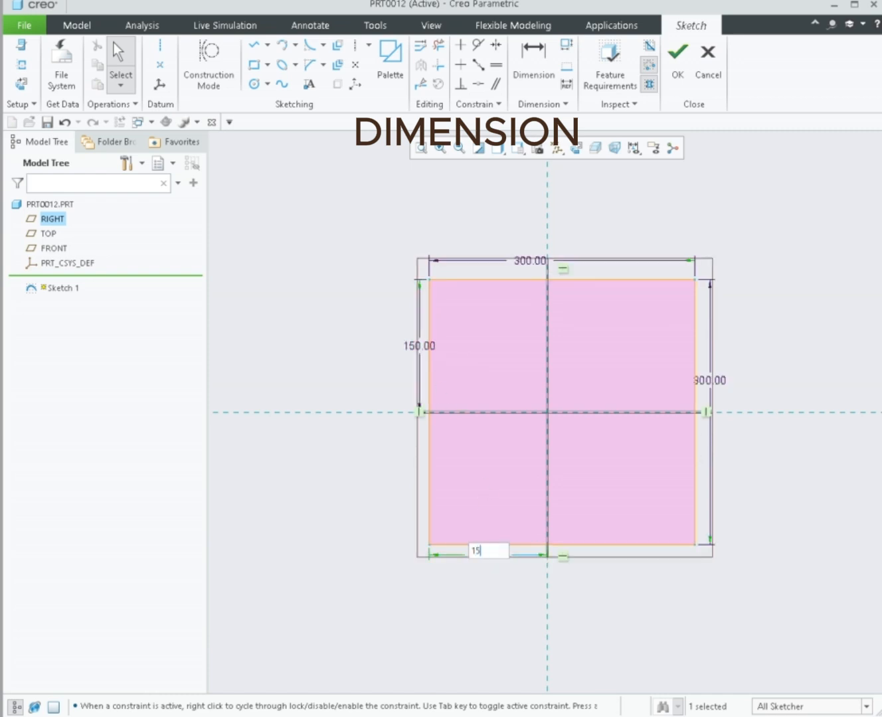
key("Return")
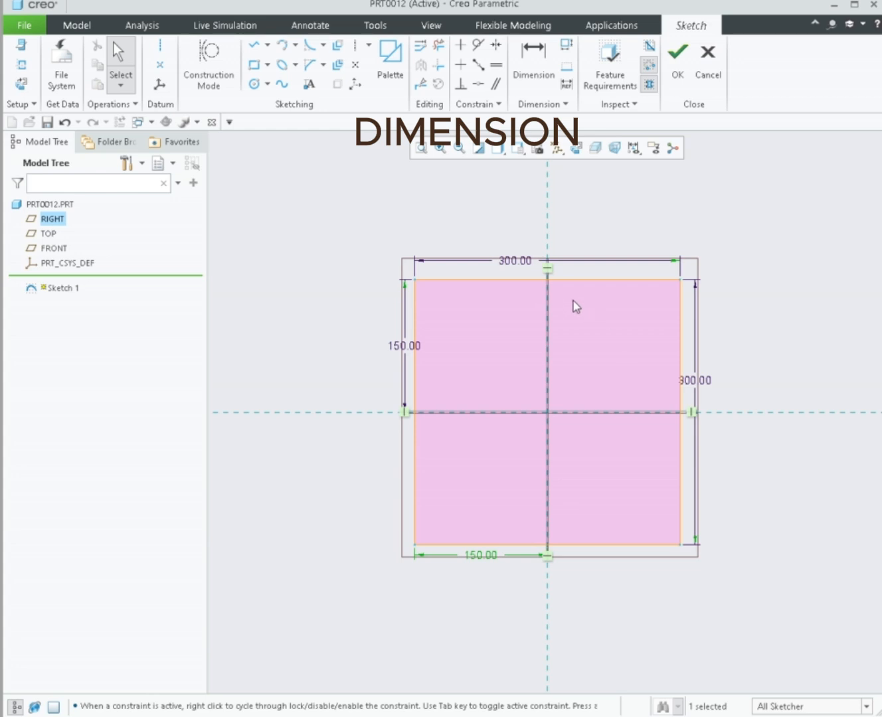
Step: Try to add a second horizontal dimension between the left and right edges of the square
left_click(530, 72)
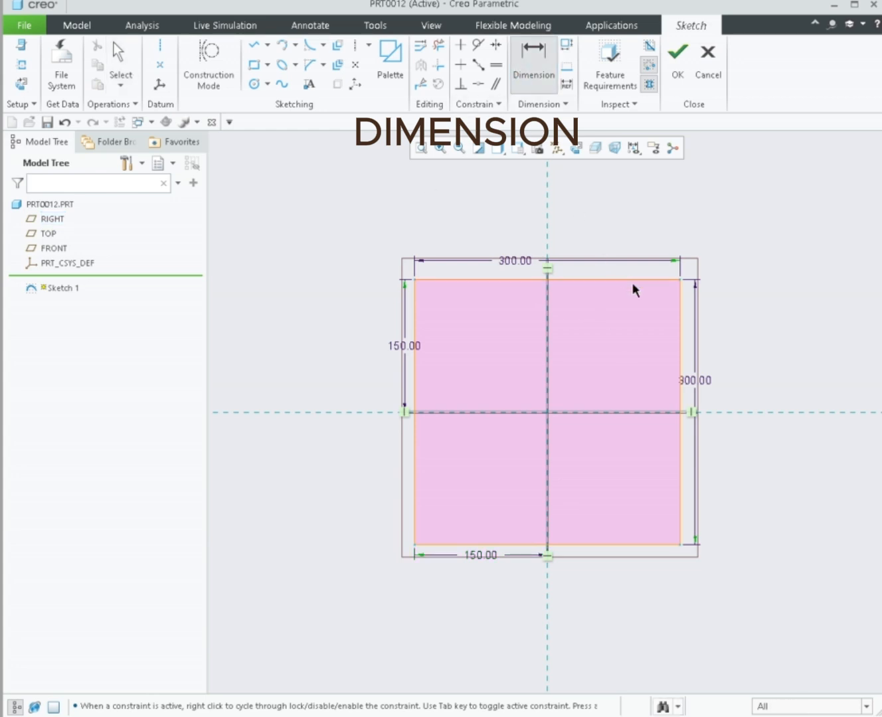
left_click(681, 334)
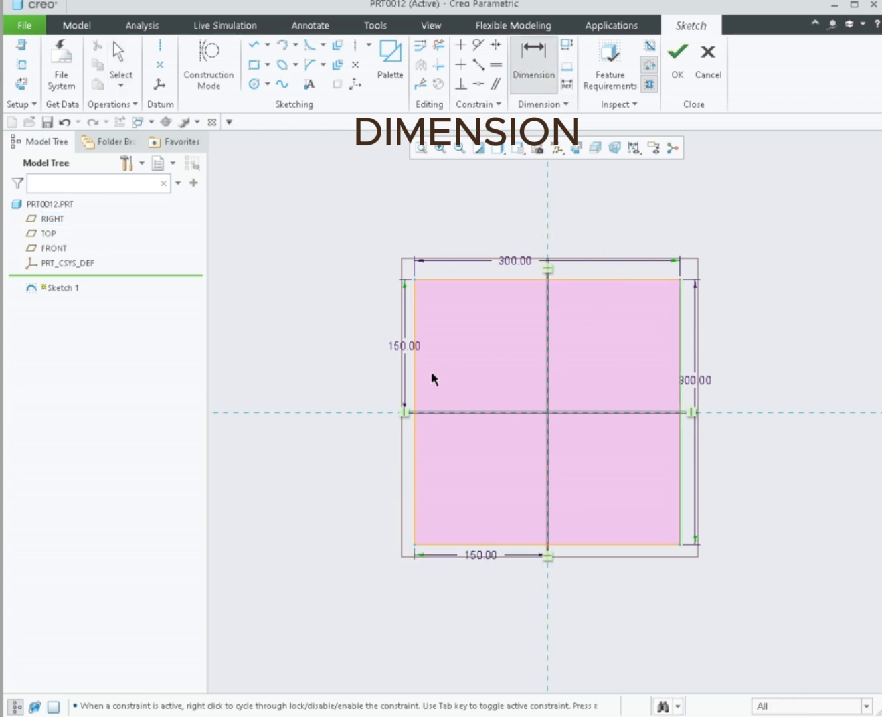
left_click(431, 376)
middle_click(542, 328)
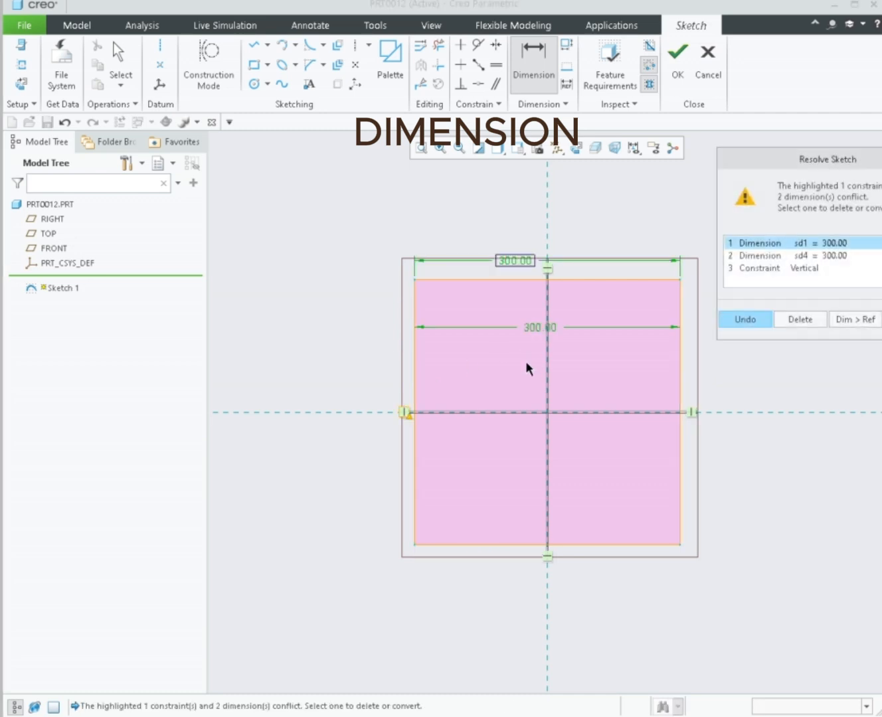
key("Escape")
Step: Try to add a second vertical dimension between the lower and upper edges of the square
left_click(543, 78)
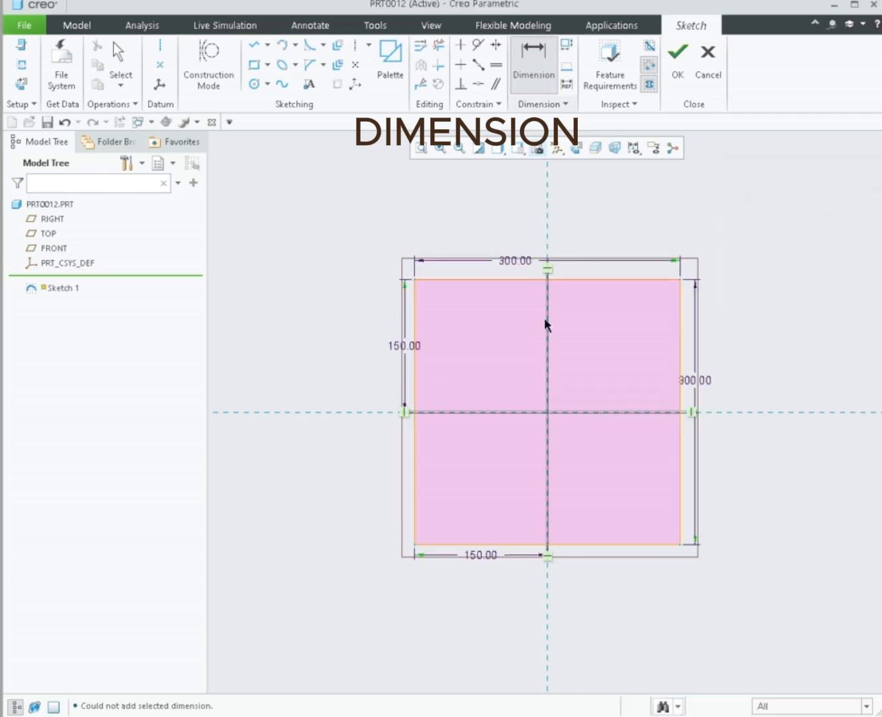
left_click(513, 545)
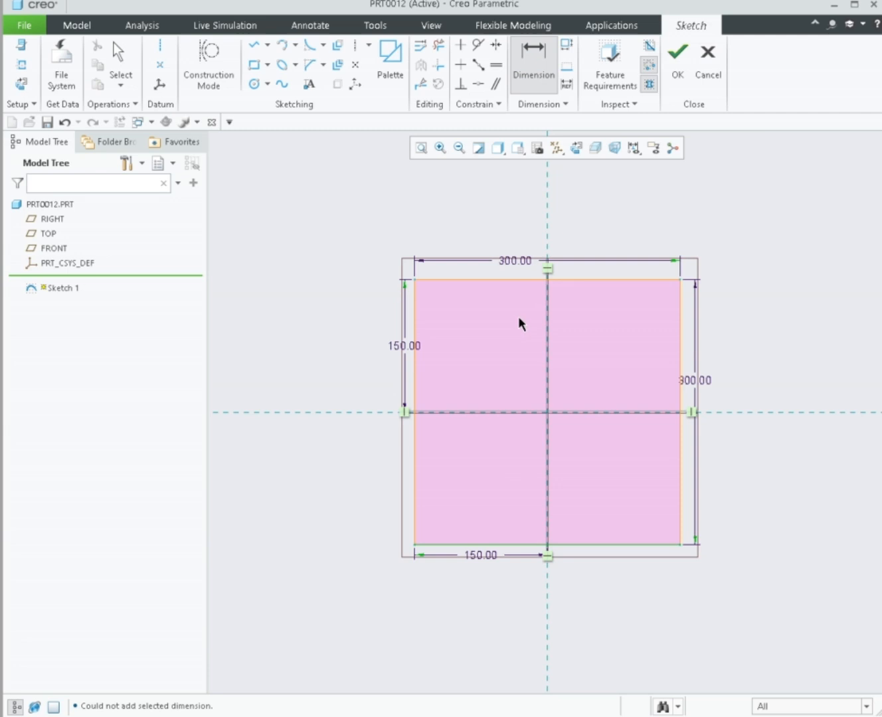
left_click(516, 280)
middle_click(355, 393)
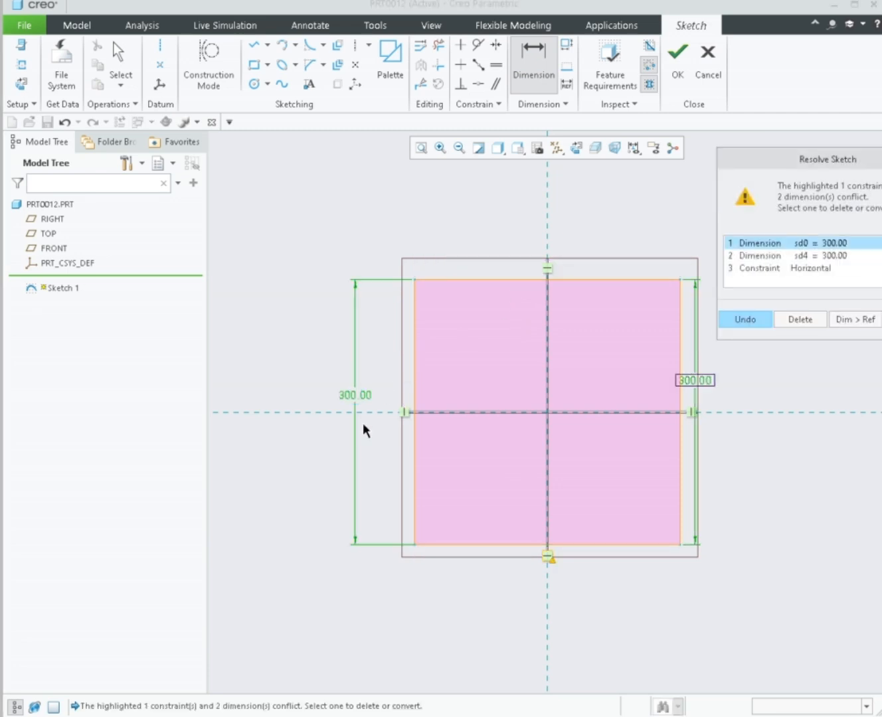
key("Escape")
Step: Switch to the Notepad function list, highlight the CHAMFER entry and return to the Creo Parametric sketch
scroll(522, 414, "up", 3)
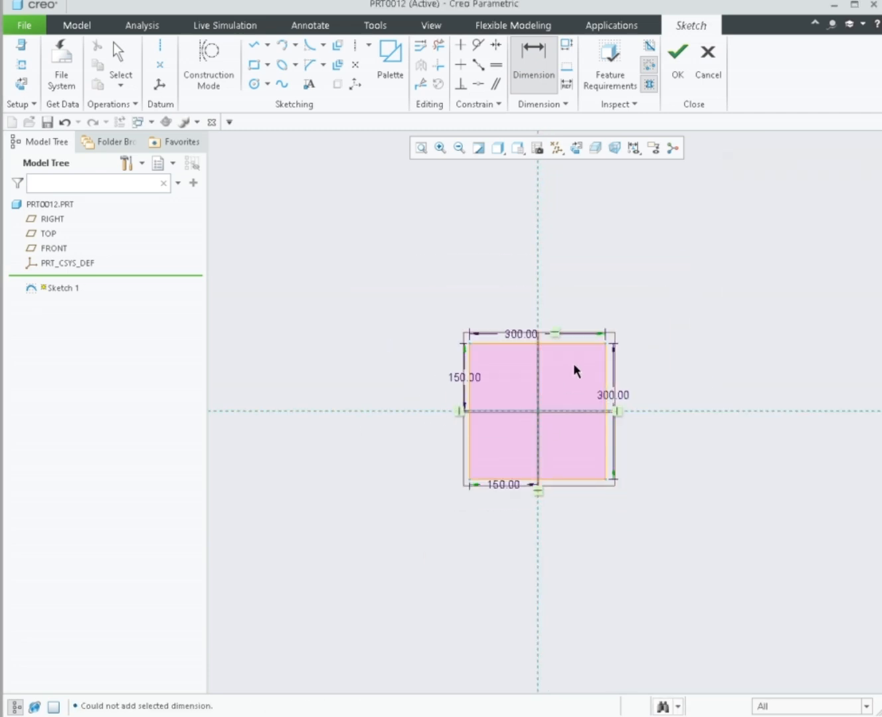
scroll(573, 364, "down", 2)
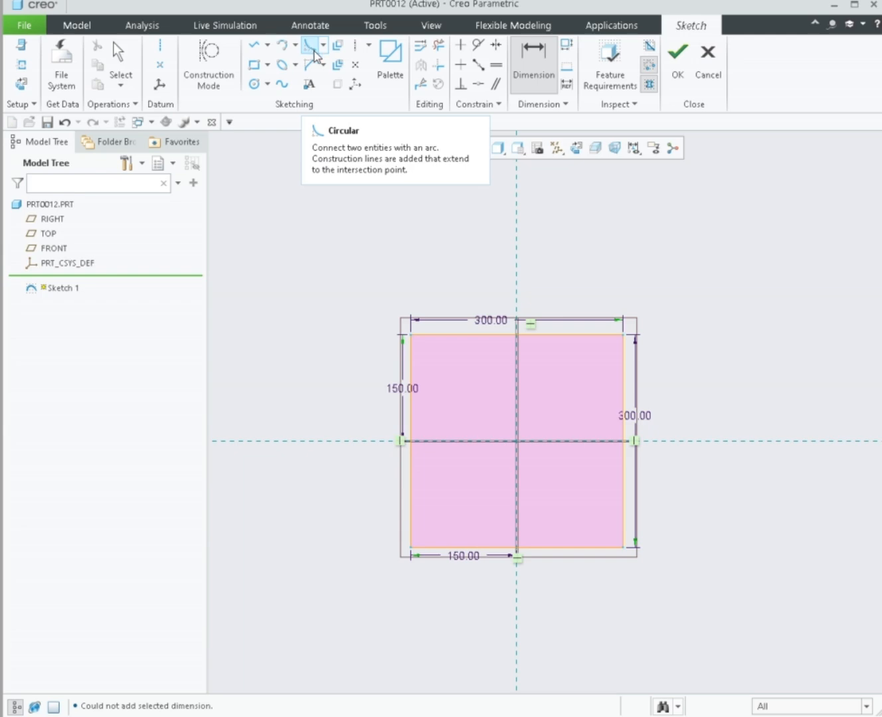
key("alt+Tab")
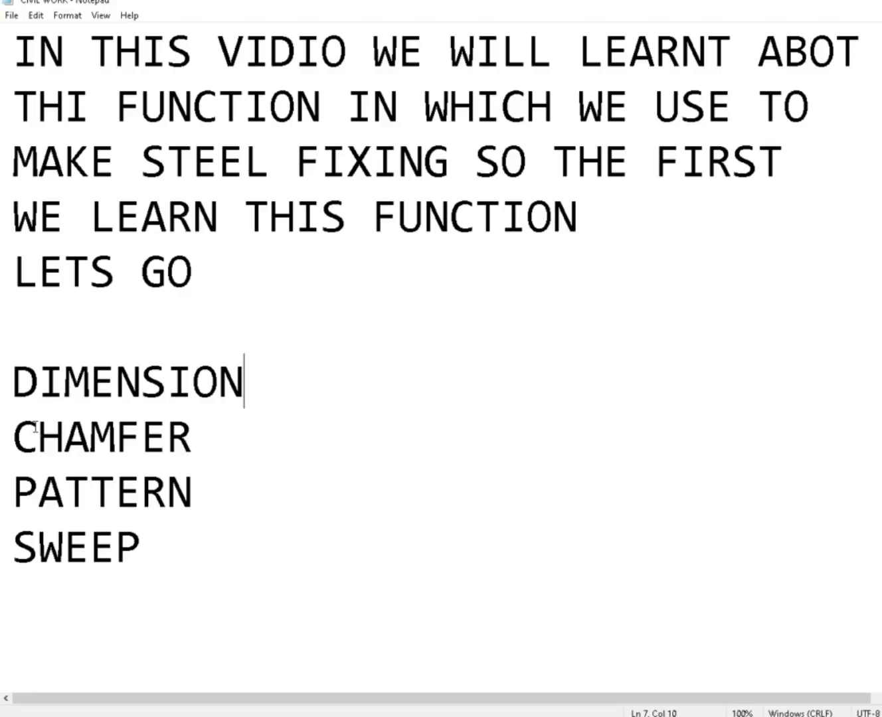
left_click_drag(14, 437, 192, 446)
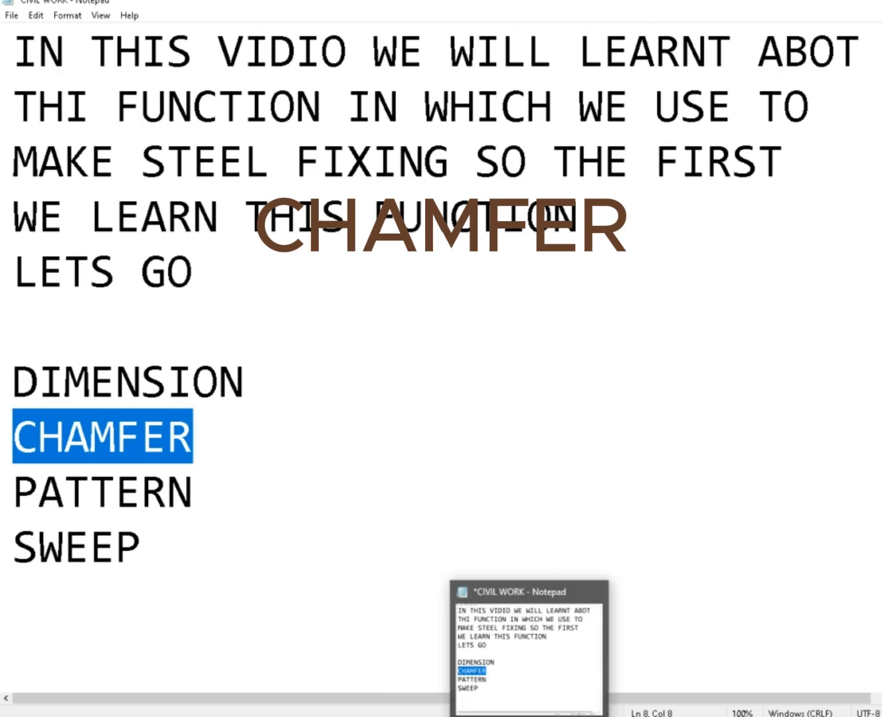
left_click(530, 716)
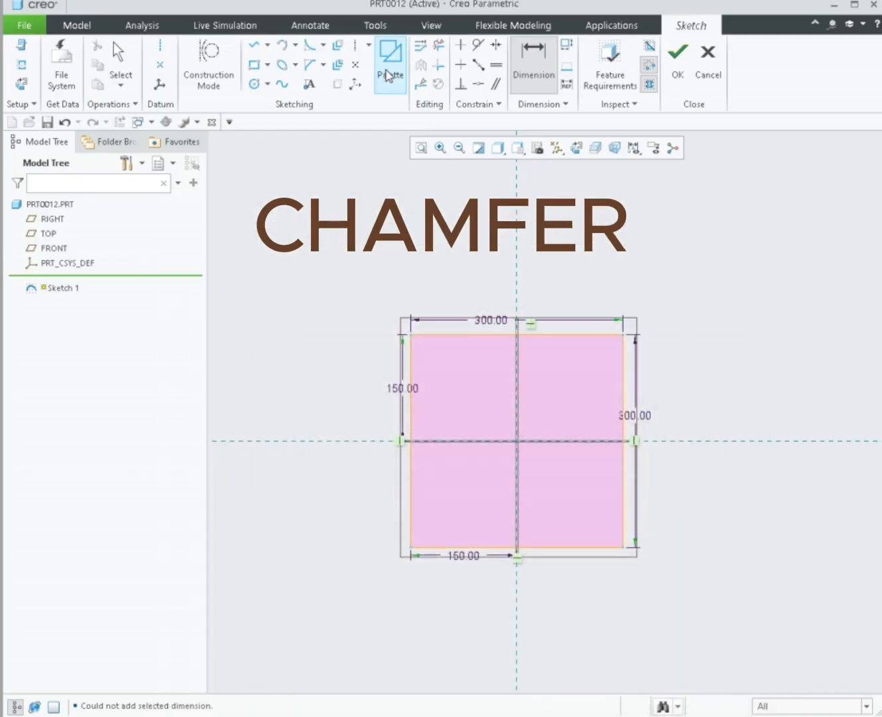
Step: Round the square's upper-left and upper-right corners with circular fillets of about 33 mm and 35 mm radius
left_click(309, 47)
left_click(433, 334)
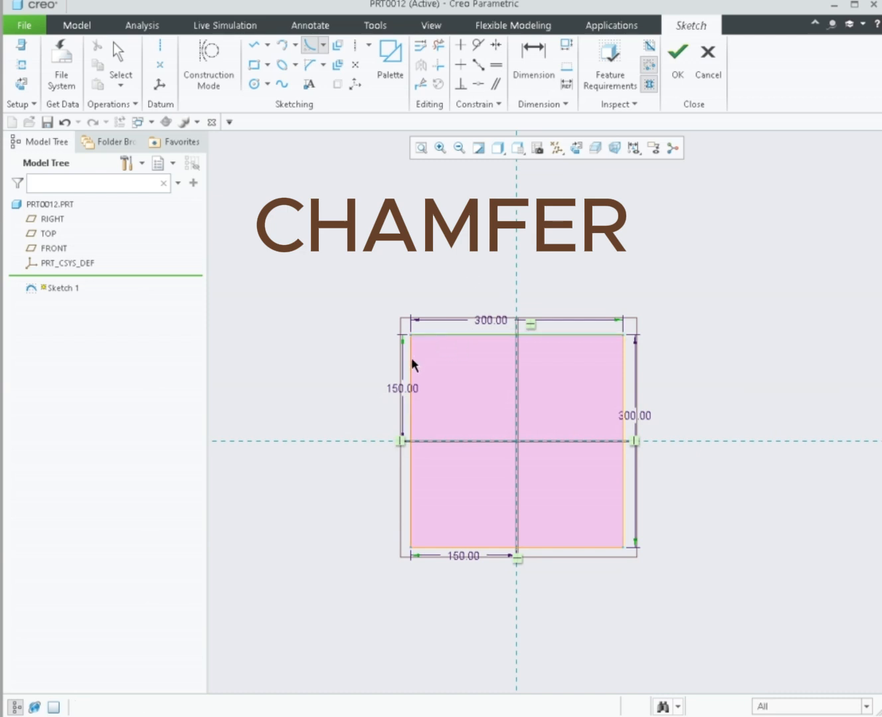
left_click(411, 359)
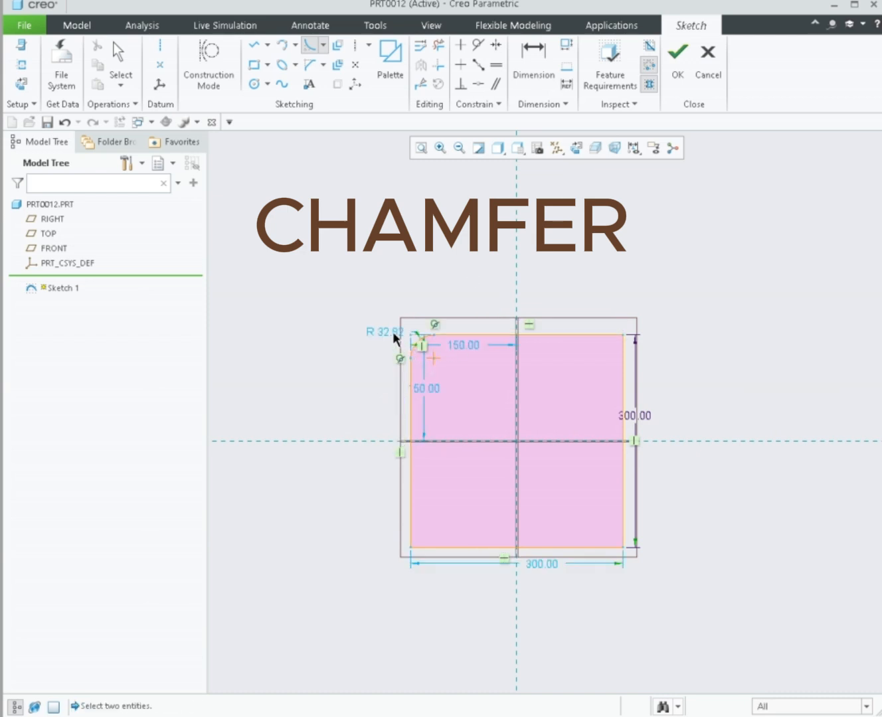
left_click(619, 336)
left_click(623, 360)
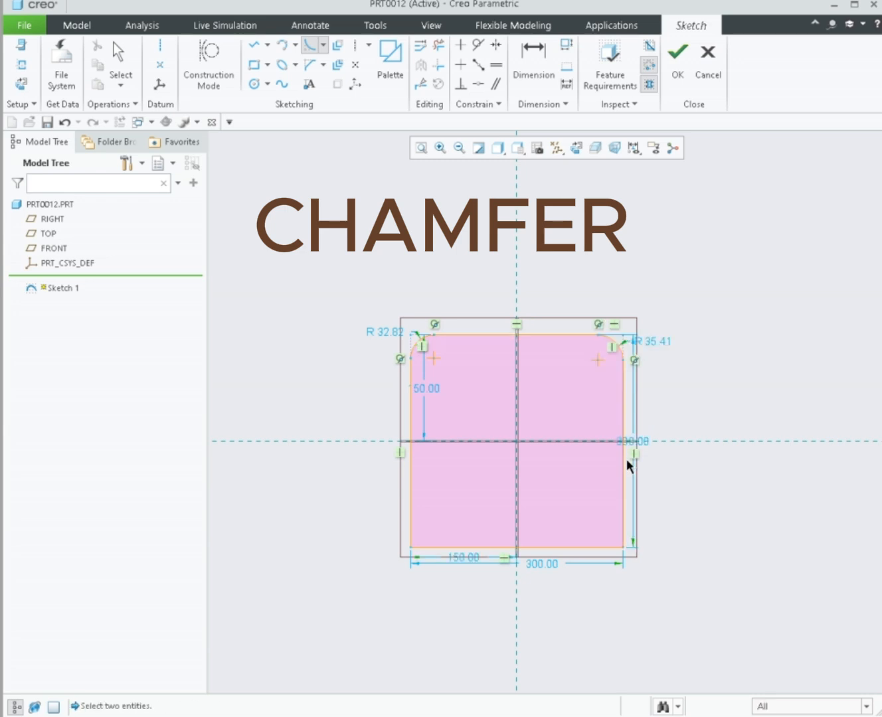
Step: Round the square's lower-right and lower-left corners with circular fillets of about 36 mm and 35 mm radius
left_click(622, 523)
left_click(594, 549)
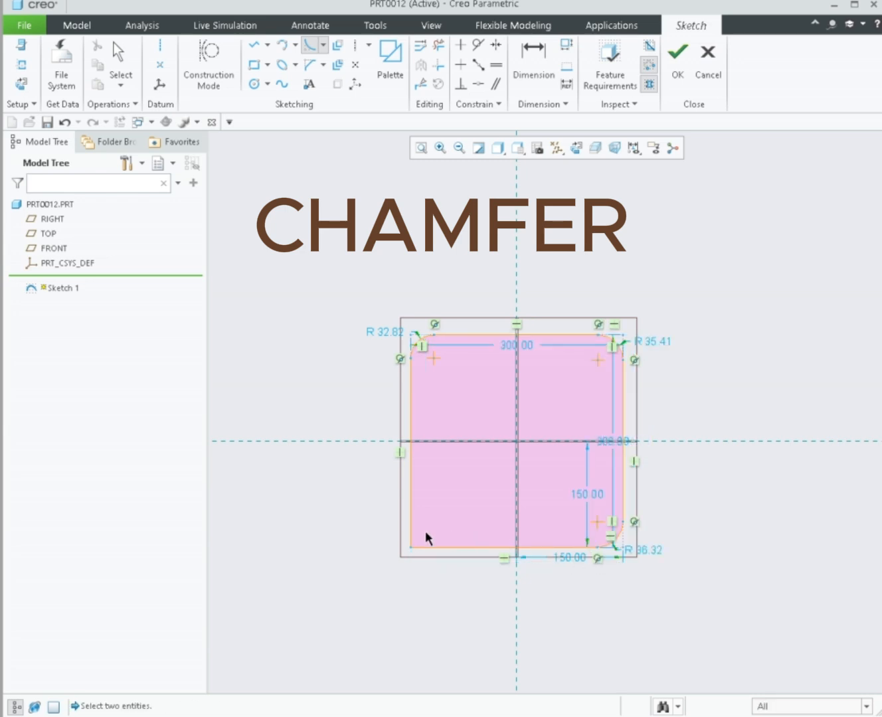
left_click(439, 547)
left_click(411, 521)
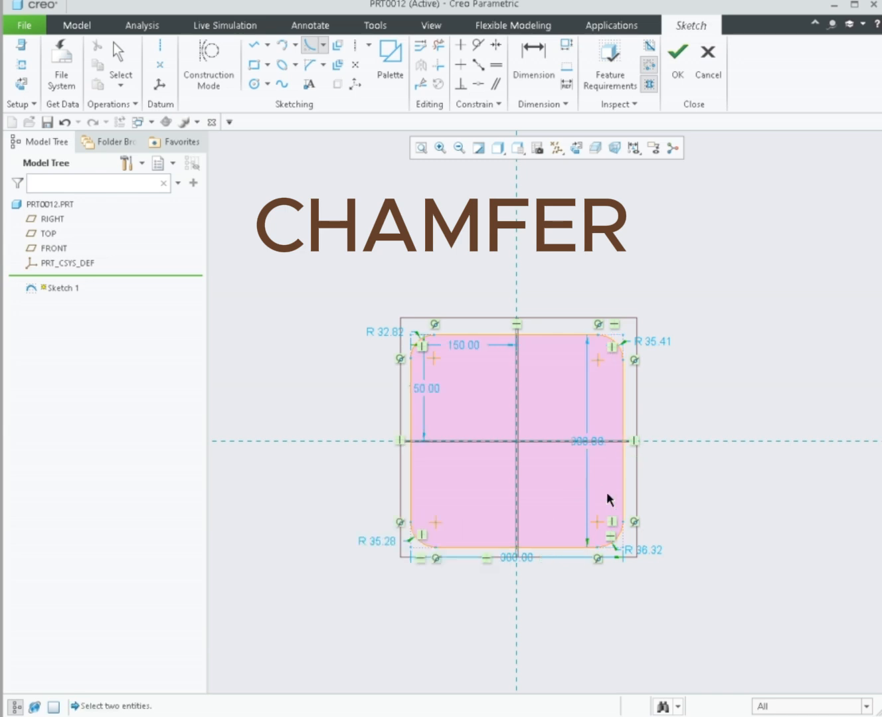
middle_click(326, 213)
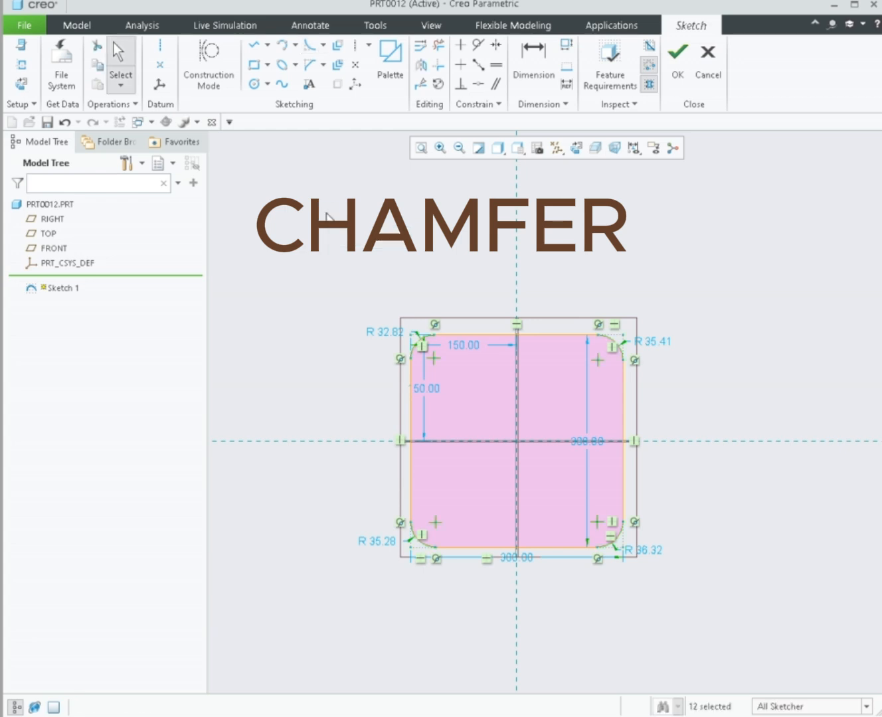
Step: Set the fillet radii of the square's upper-left and upper-right corners to 20 mm
double_click(389, 334)
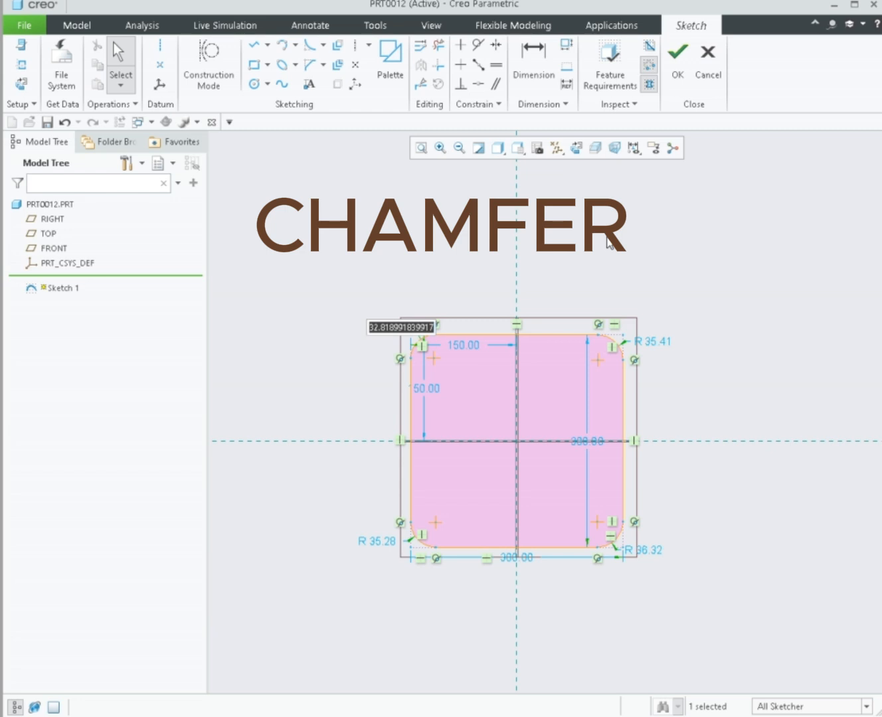
type("20")
key("Return")
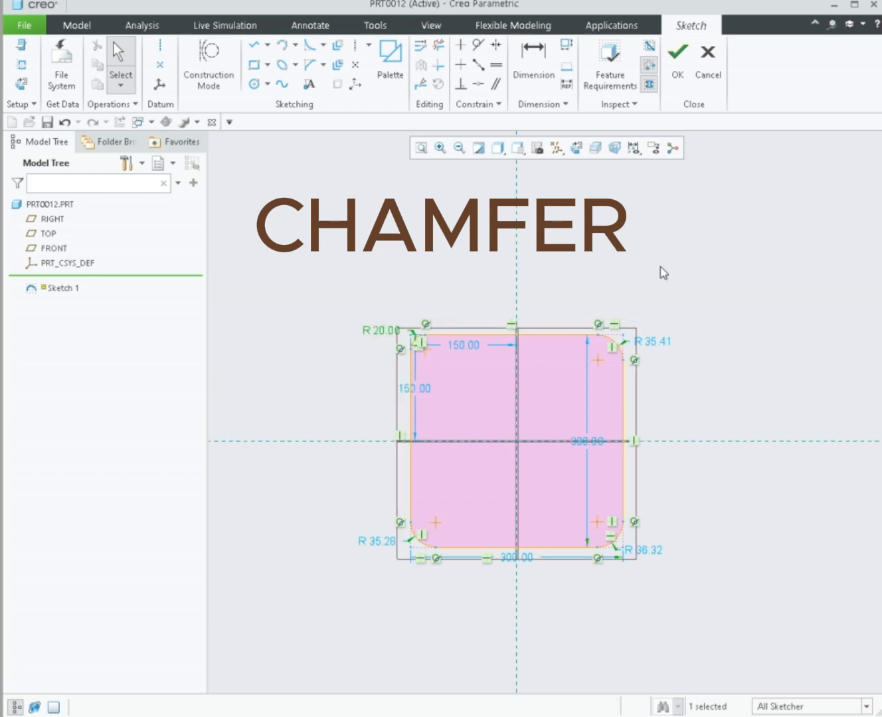
double_click(649, 346)
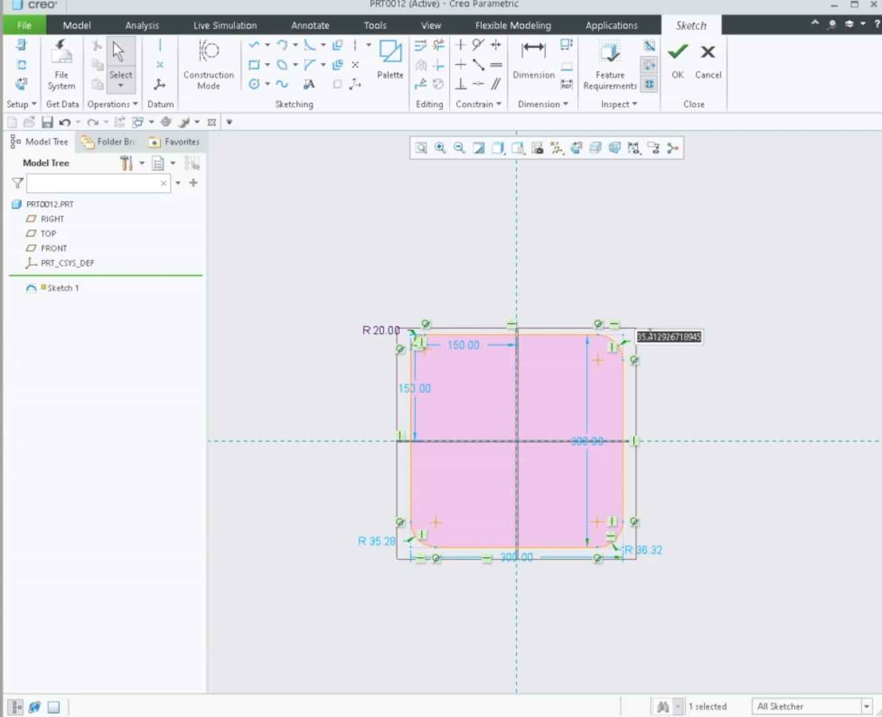
type("20")
key("Return")
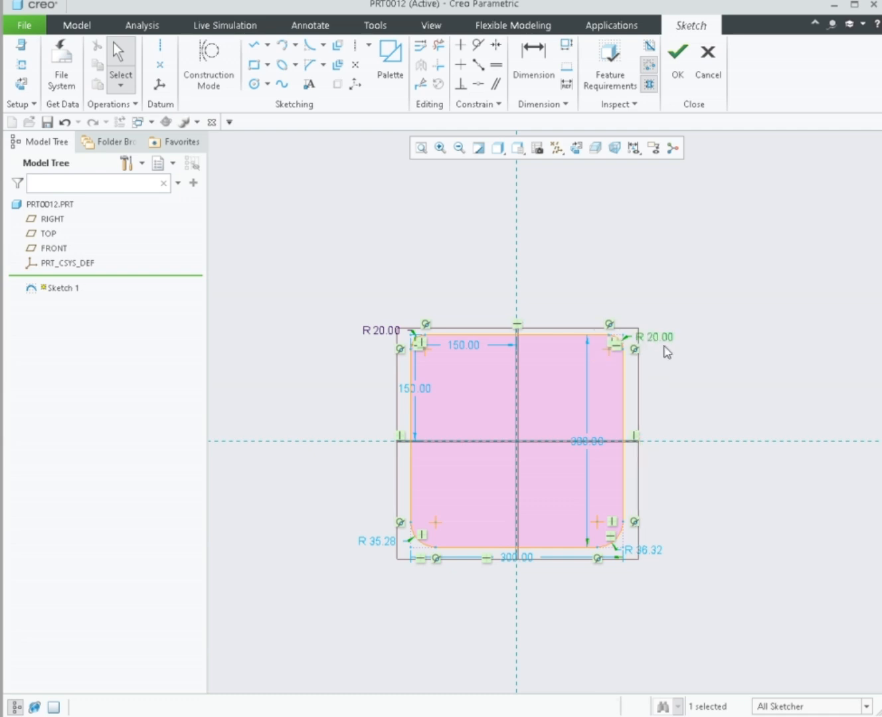
Step: Set the fillet radii of the square's lower-right and lower-left corners to 20 mm
double_click(656, 551)
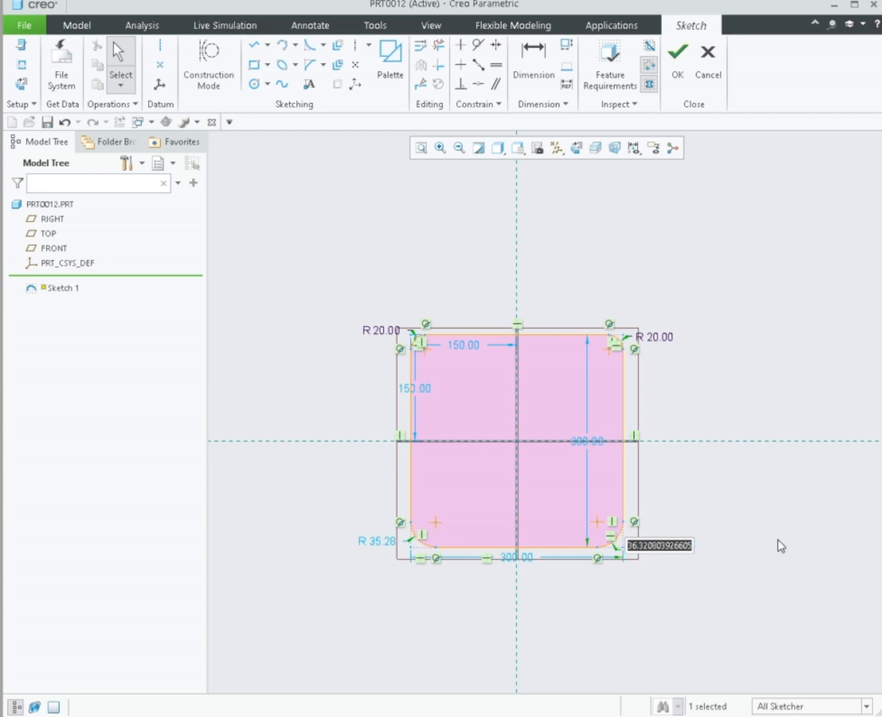
type("20")
key("Return")
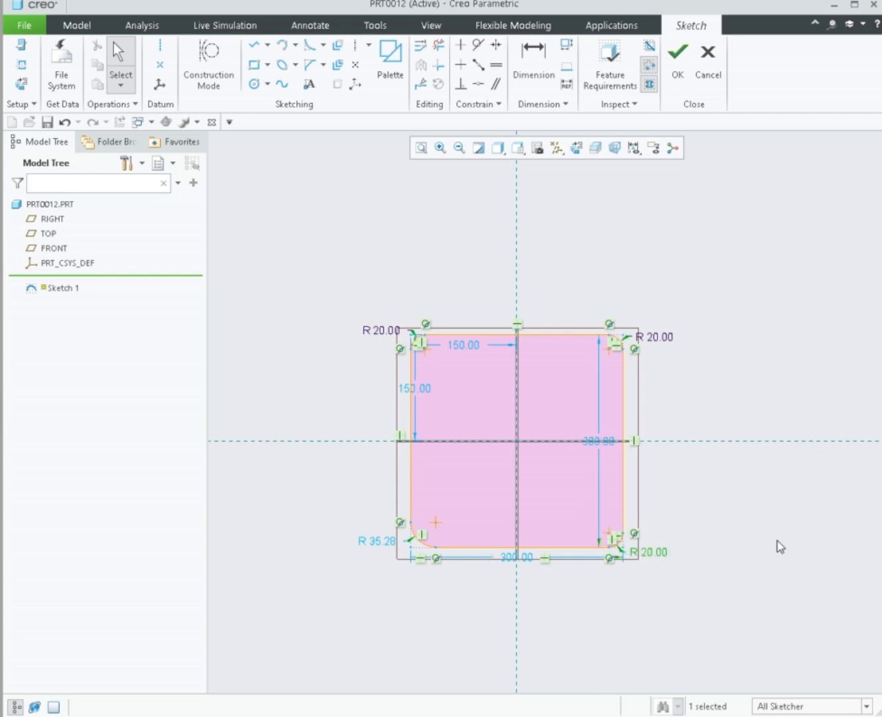
double_click(386, 542)
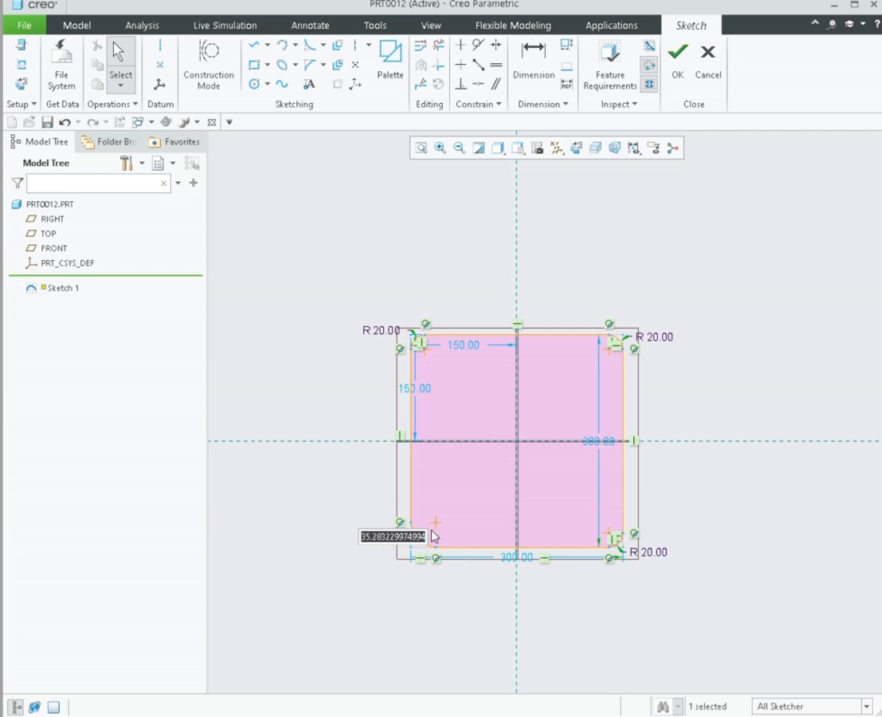
type("20")
key("Return")
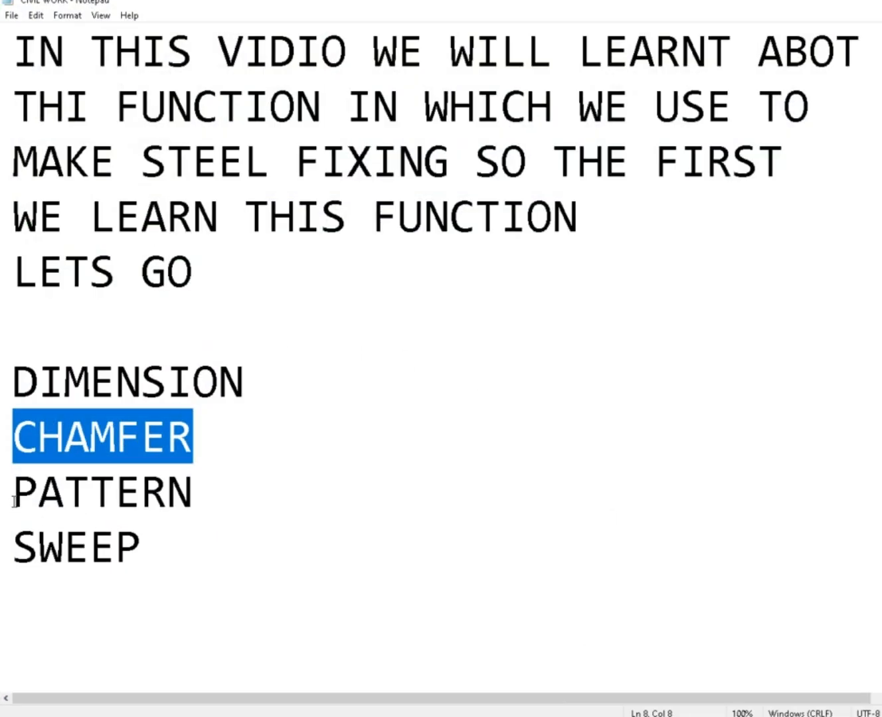
Step: Highlight the SWEEP entry in the Notepad function list, return to Creo Parametric and accept the rounded square sketch
left_click_drag(7, 542, 178, 542)
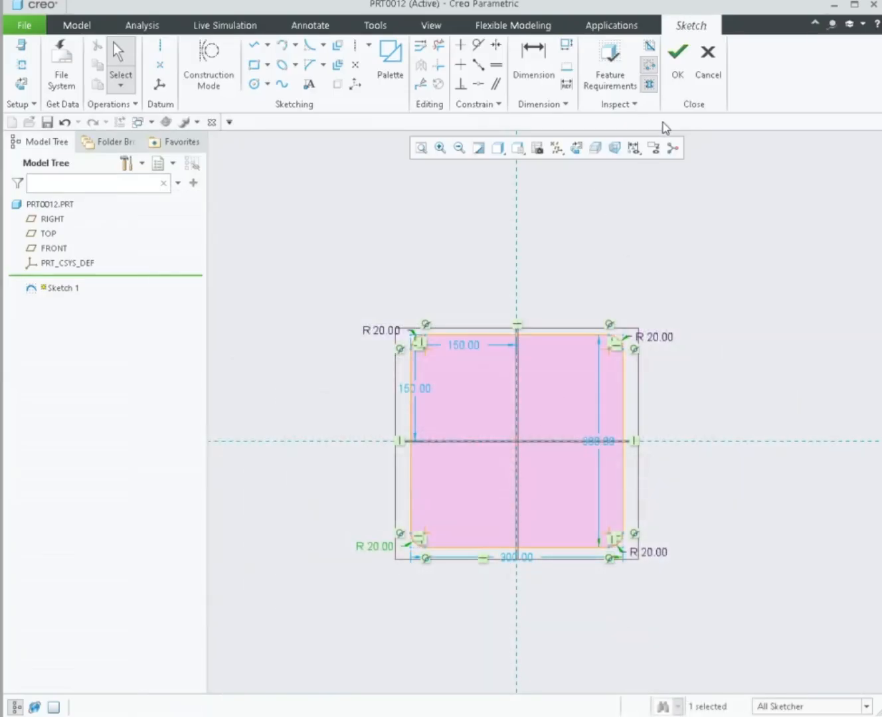
left_click(674, 83)
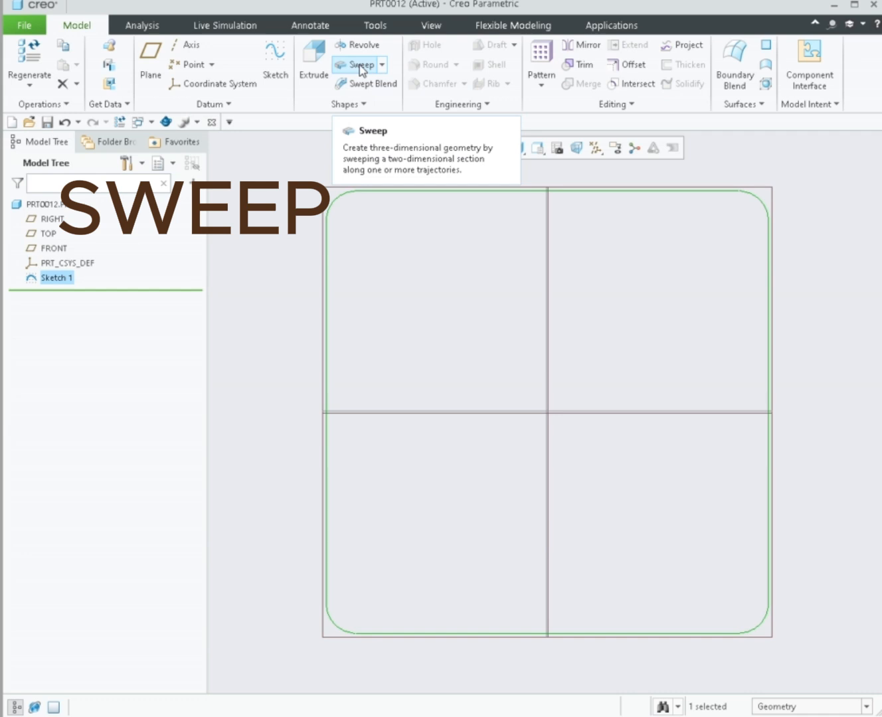
left_click(314, 65)
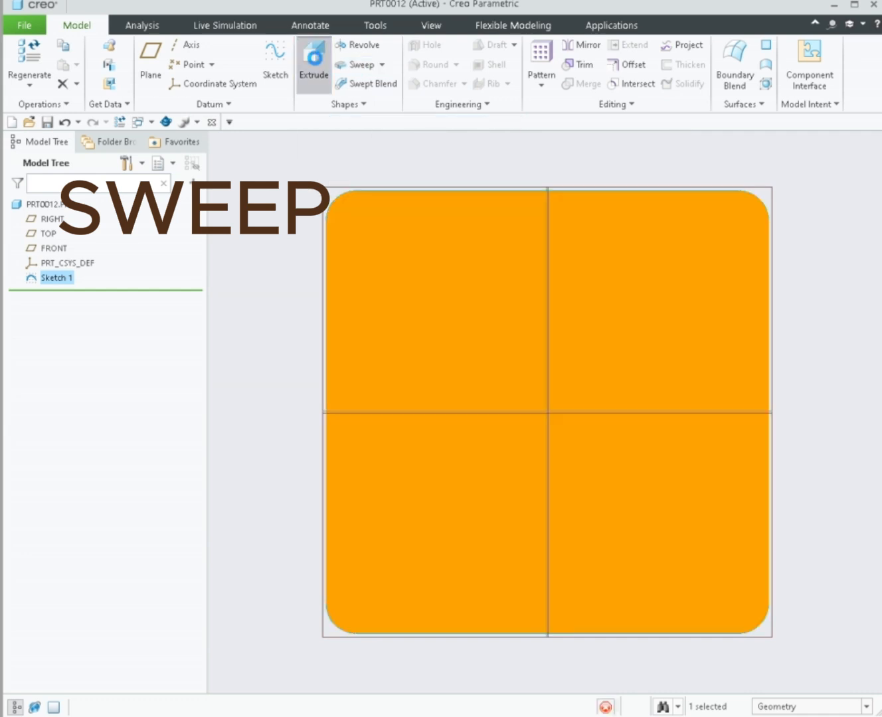
mouse_move(475, 410)
middle_mouse_down()
mouse_move(484, 437)
mouse_move(484, 392)
mouse_move(489, 399)
middle_mouse_up()
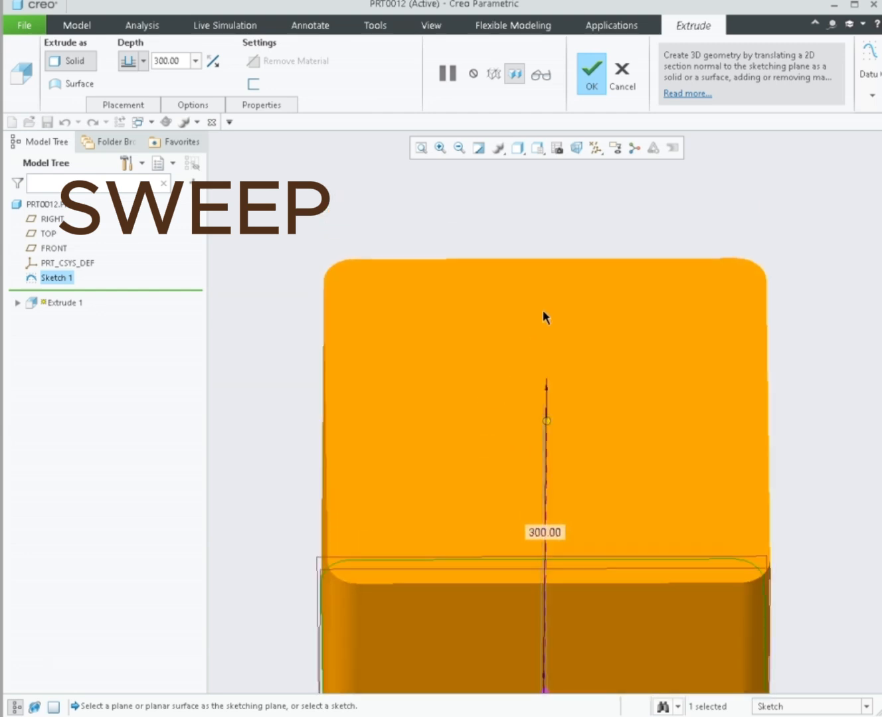
scroll(543, 317, "down", 3)
mouse_move(725, 389)
middle_mouse_down()
mouse_move(709, 412)
mouse_move(730, 402)
middle_mouse_up()
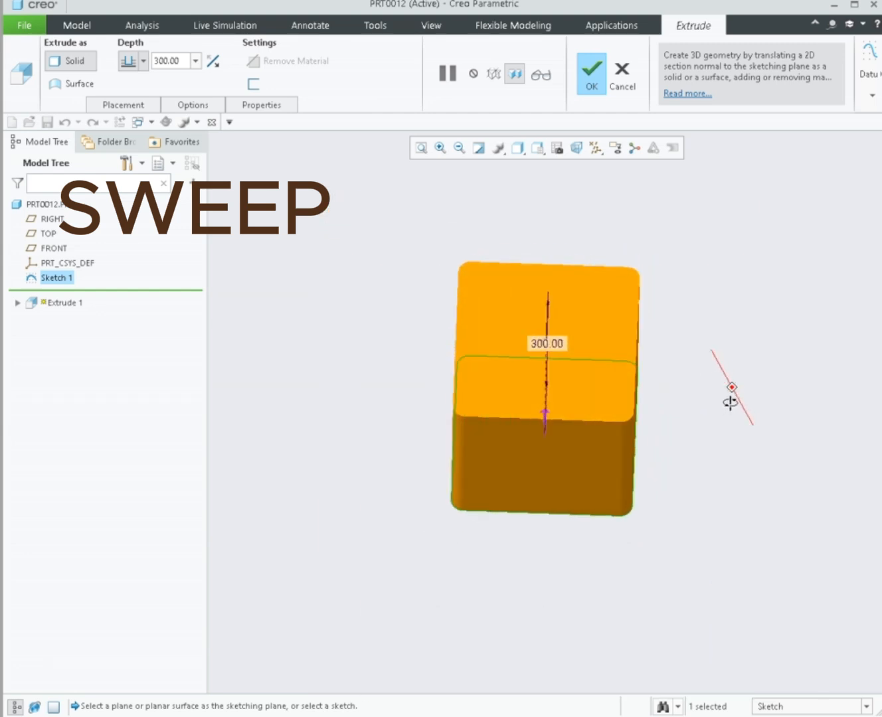
left_click(618, 90)
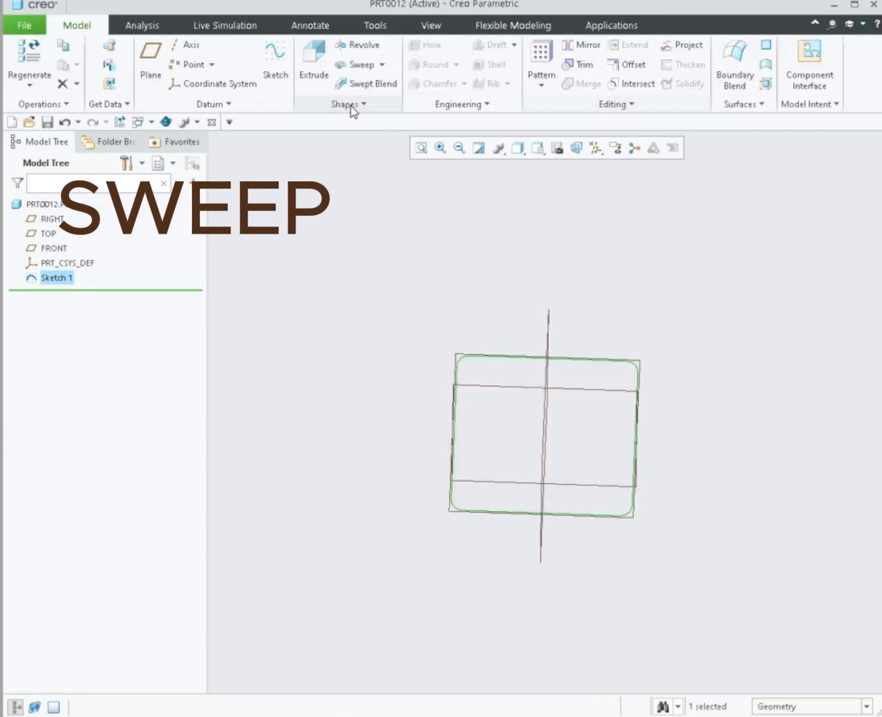
Step: Start a solid sweep along the rounded square sketch and open its section sketch in 2D orientation
left_click(352, 64)
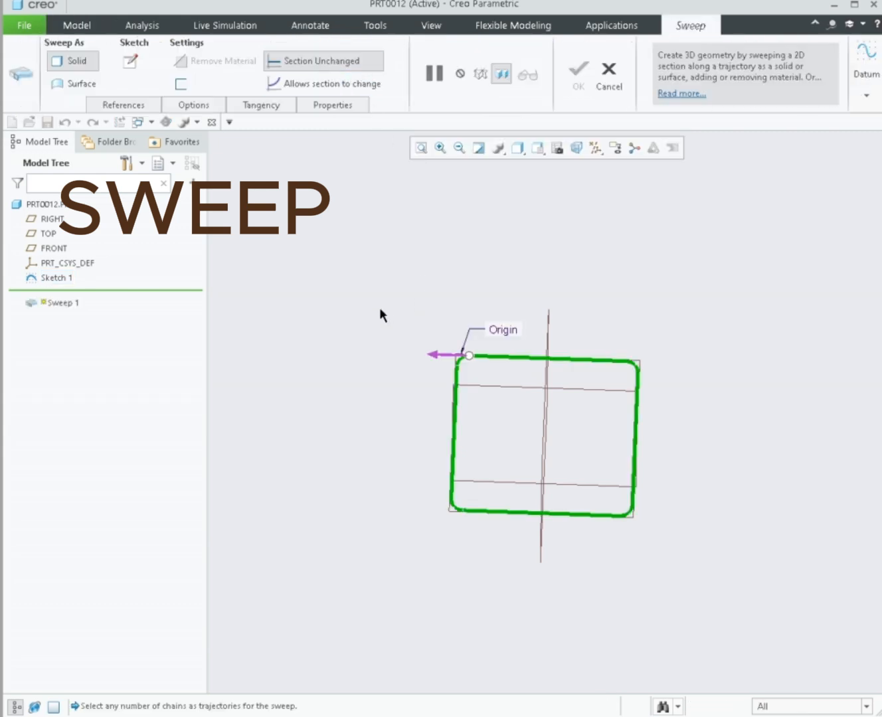
left_click(130, 64)
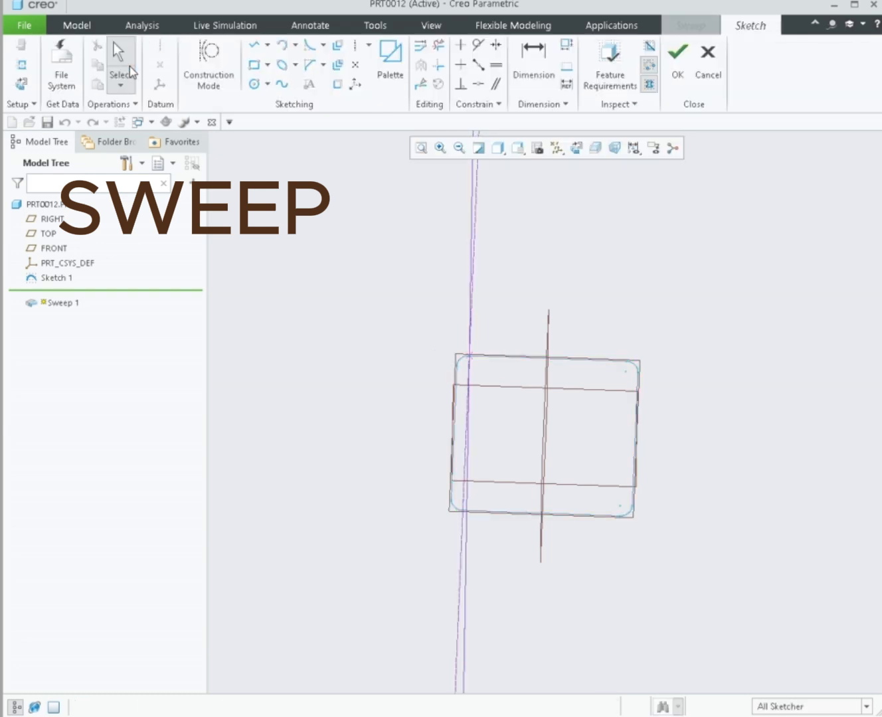
left_click(19, 87)
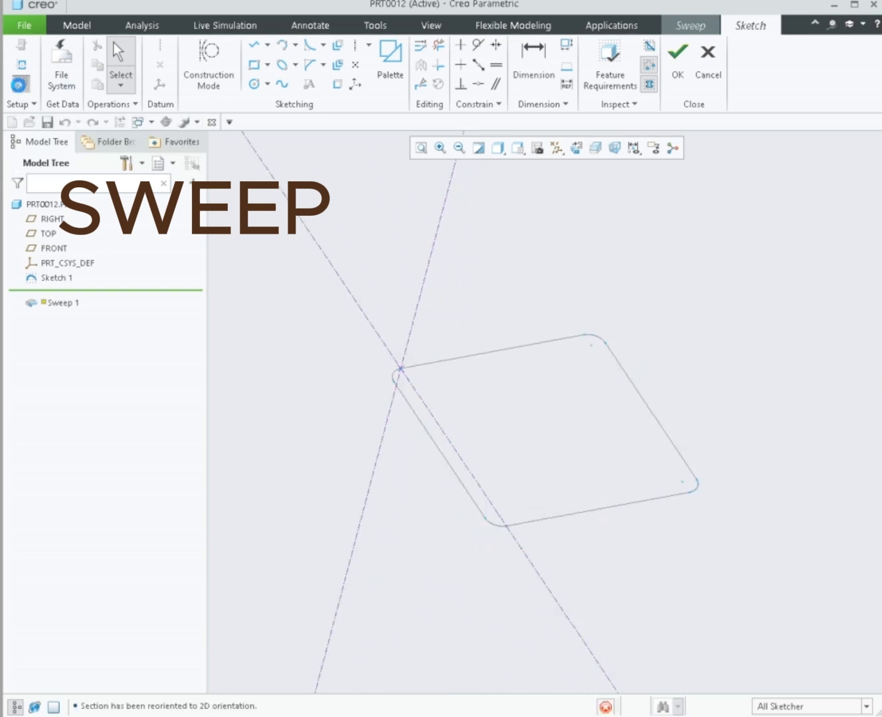
scroll(316, 423, "down", 8)
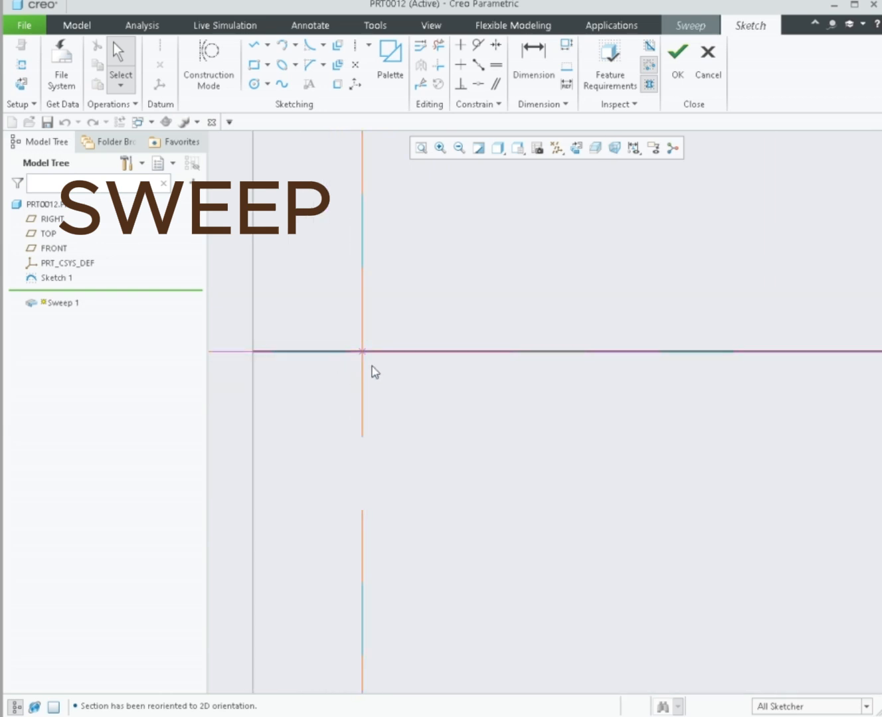
Step: Sketch a circle of about 1.7 mm diameter centred on the start point of the sweep trajectory
left_click(253, 86)
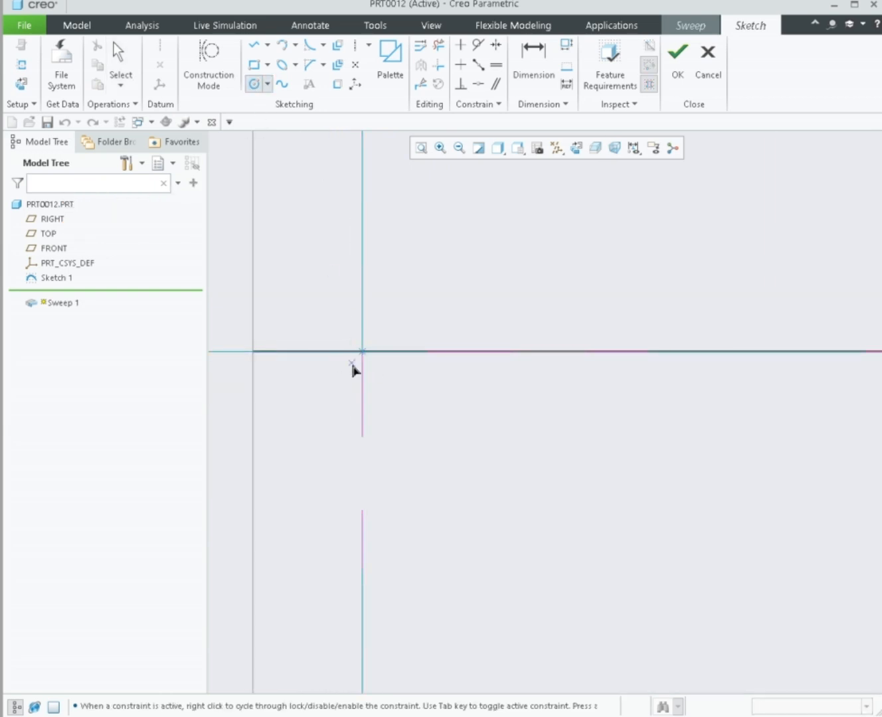
left_click(362, 352)
left_click(361, 387)
middle_click(395, 394)
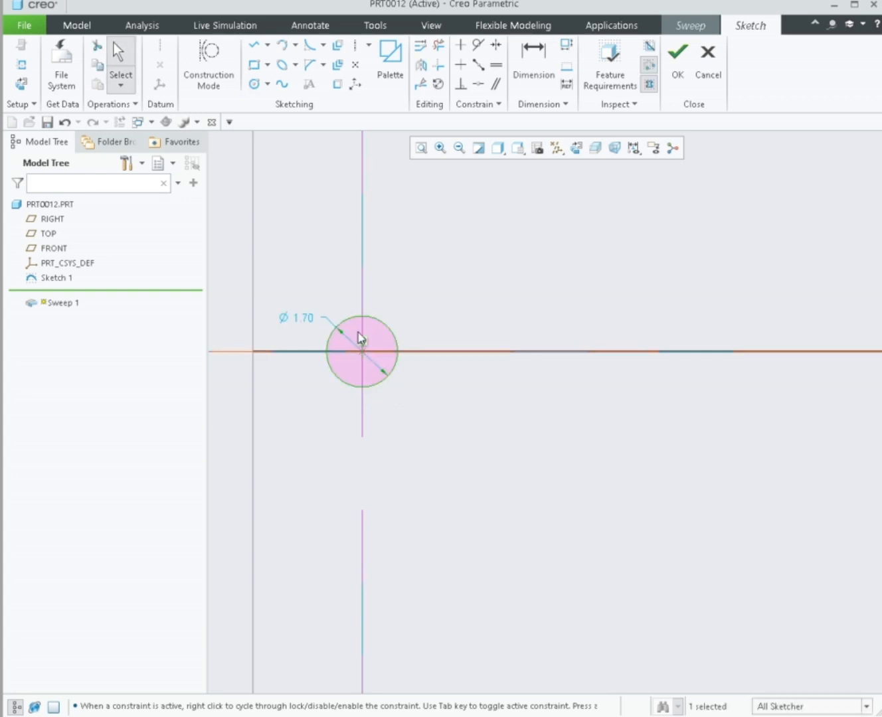
Step: Set the section circle's diameter to 10 mm and accept the section sketch
double_click(308, 322)
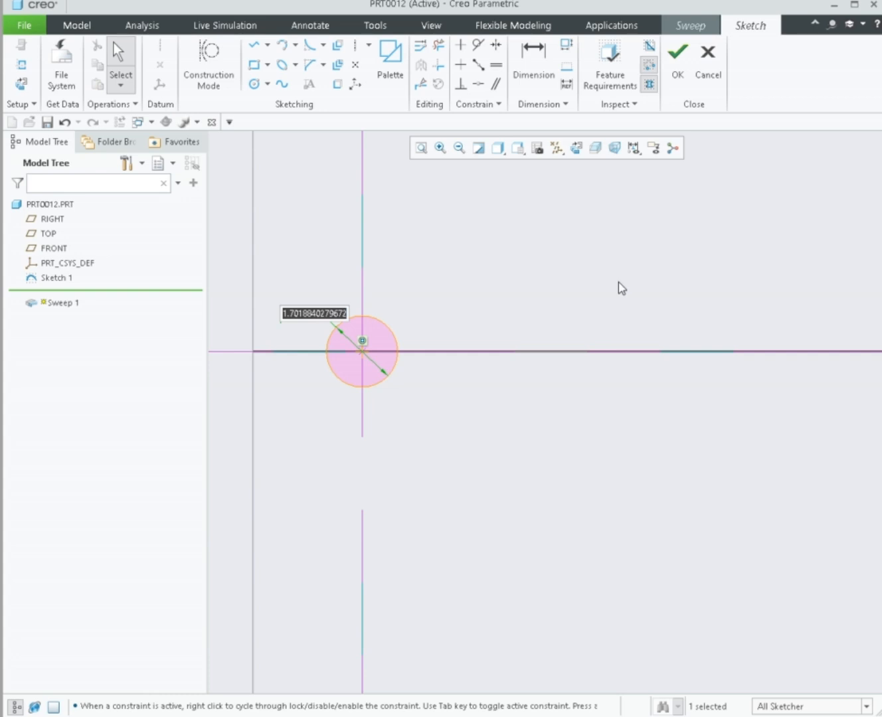
type("10")
key("Return")
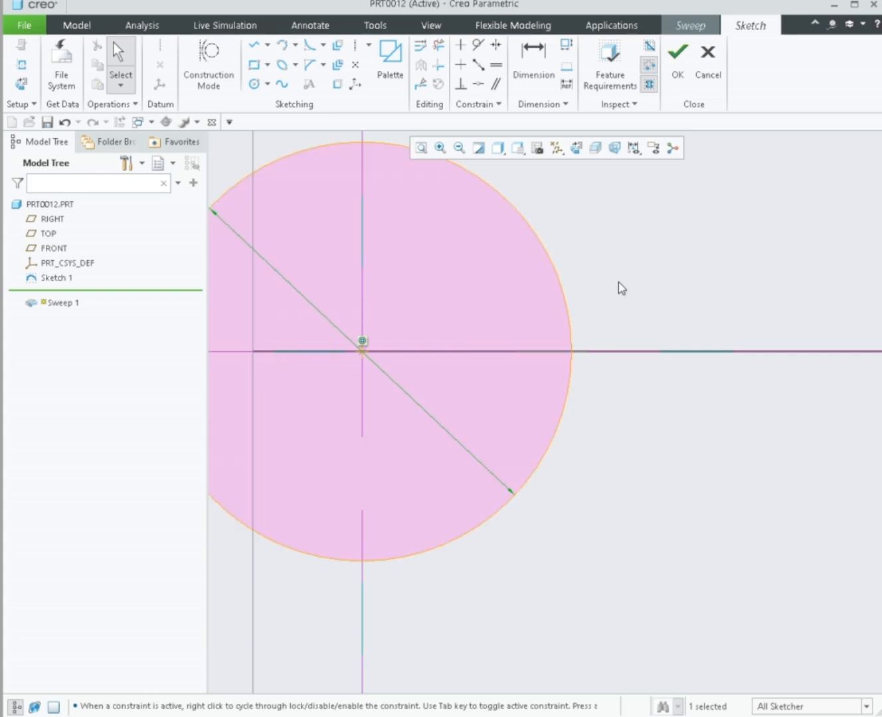
scroll(481, 346, "down", 5)
scroll(406, 380, "down", 8)
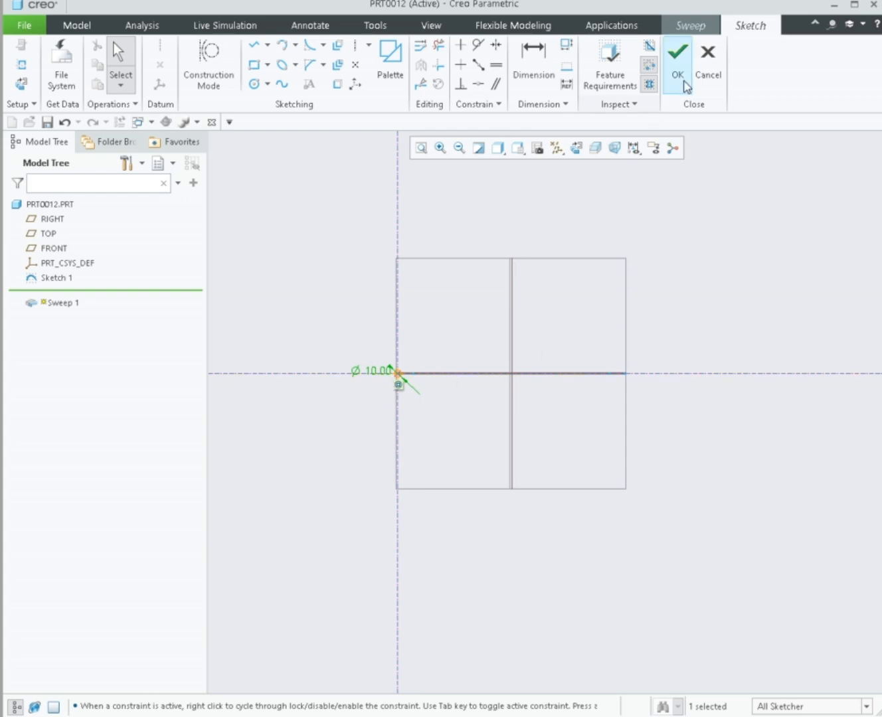
left_click(684, 83)
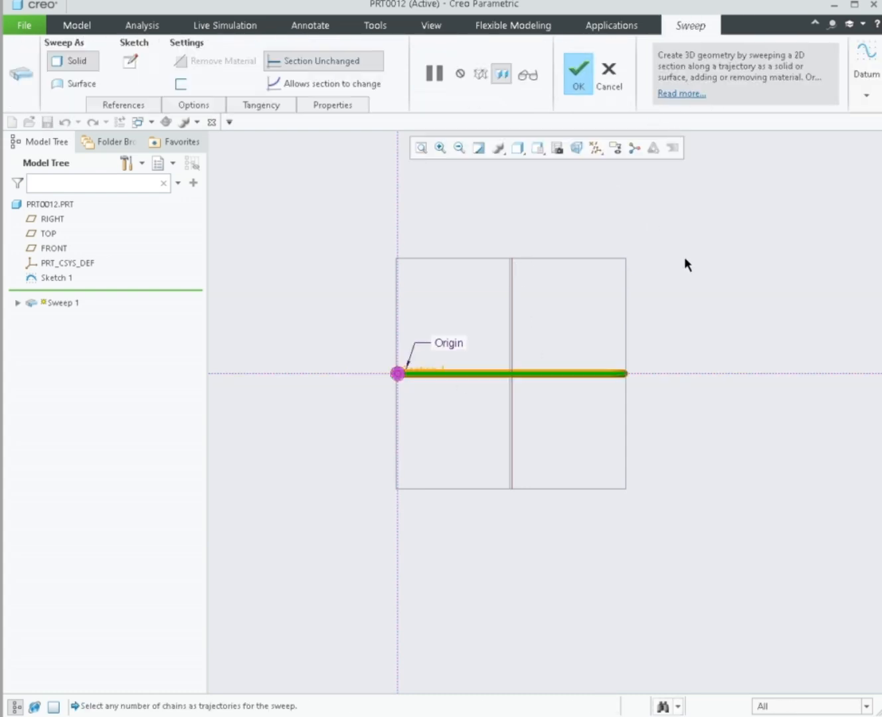
Step: Check the sweep preview around the rounded corner and complete the solid sweep feature
middle_click_drag(685, 262, 670, 308)
scroll(535, 292, "down", 5)
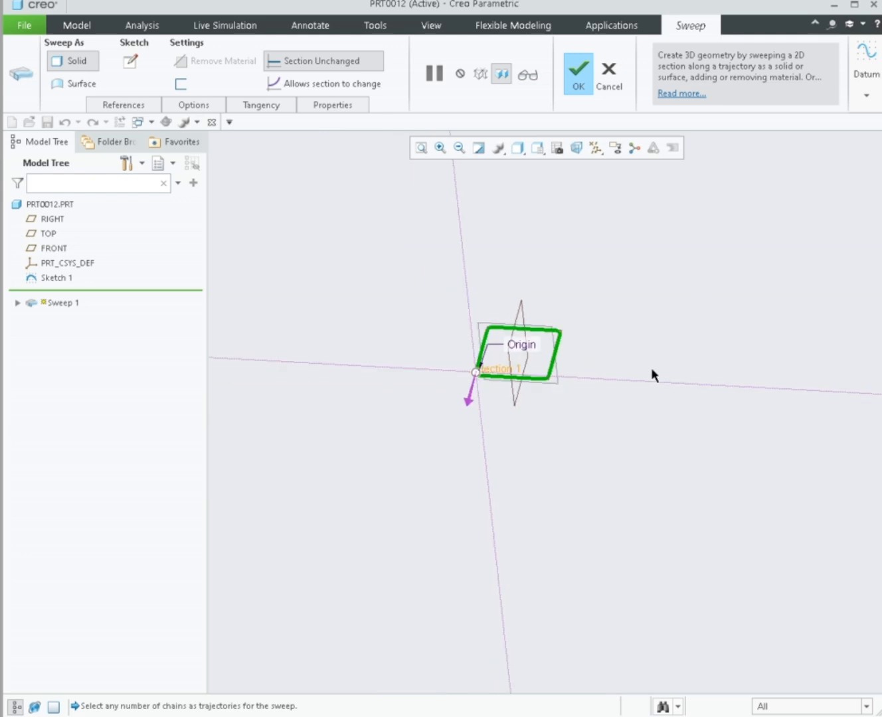
middle_click_drag(651, 369, 505, 394)
scroll(498, 386, "up", 4)
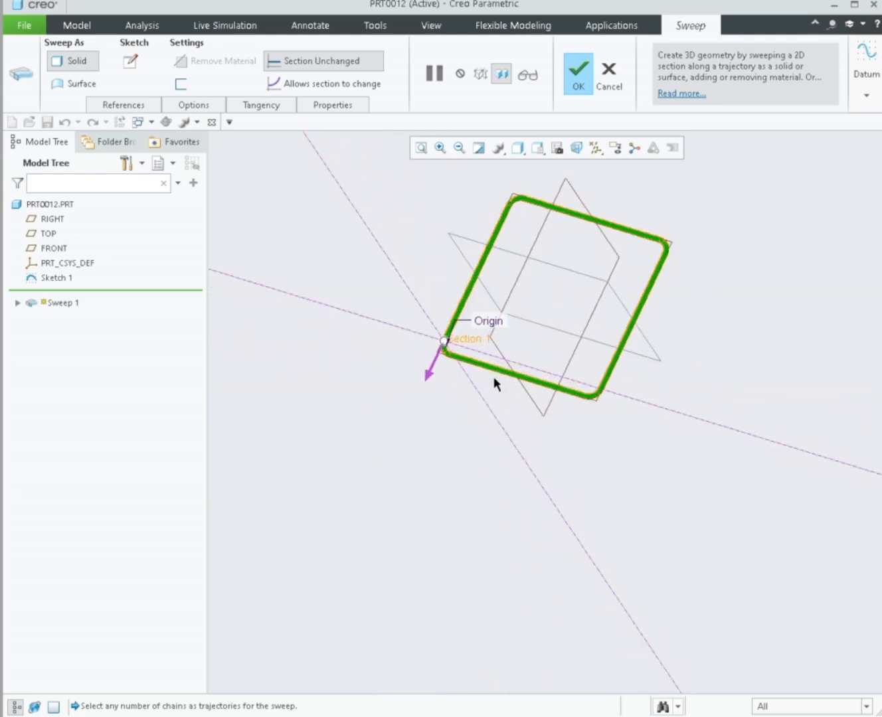
scroll(465, 358, "up", 5)
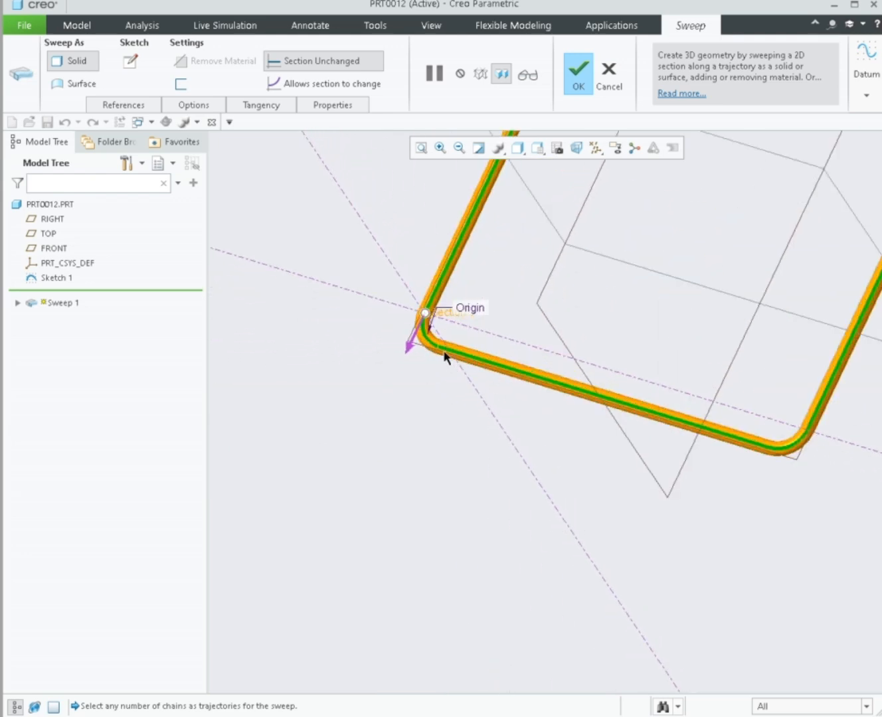
scroll(423, 336, "up", 2)
scroll(413, 387, "down", 4)
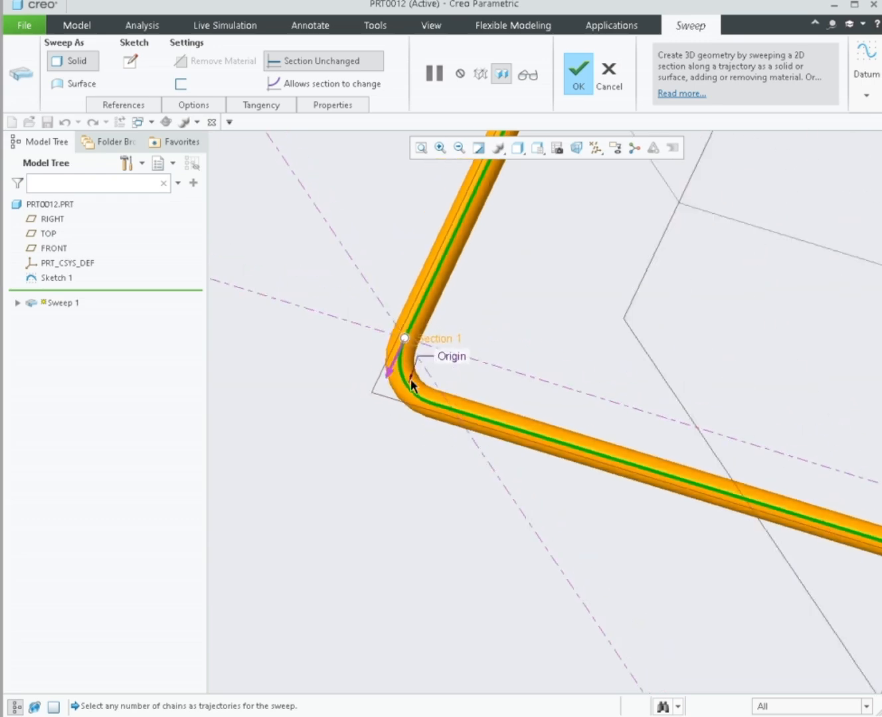
left_click(579, 75)
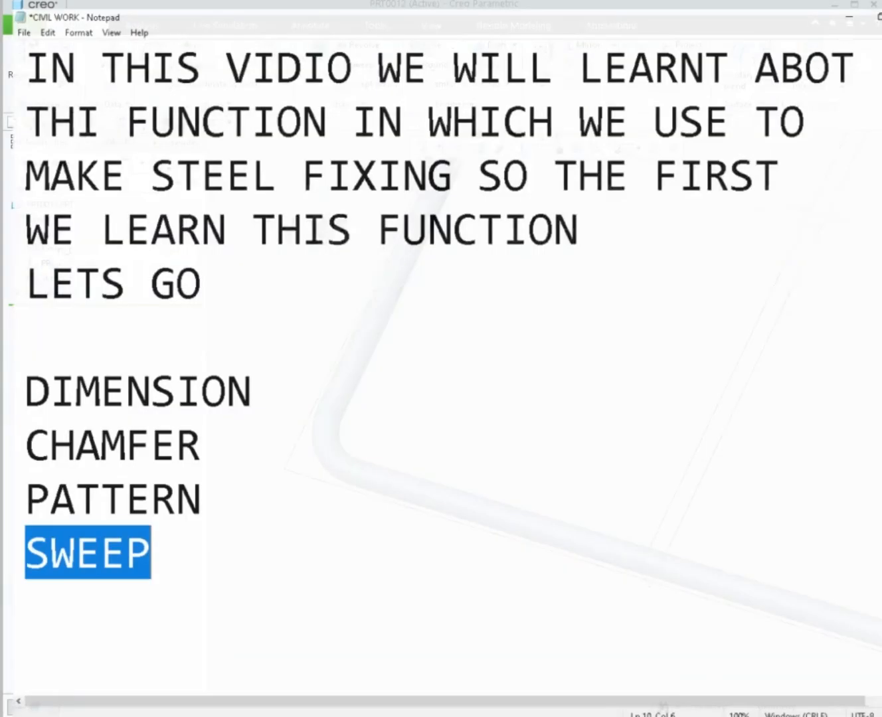
Step: Highlight PATTERN in the Notepad list, and in Creo start a Direction pattern of Sweep 1 with the FRONT plane as first direction
left_click_drag(9, 492, 249, 494)
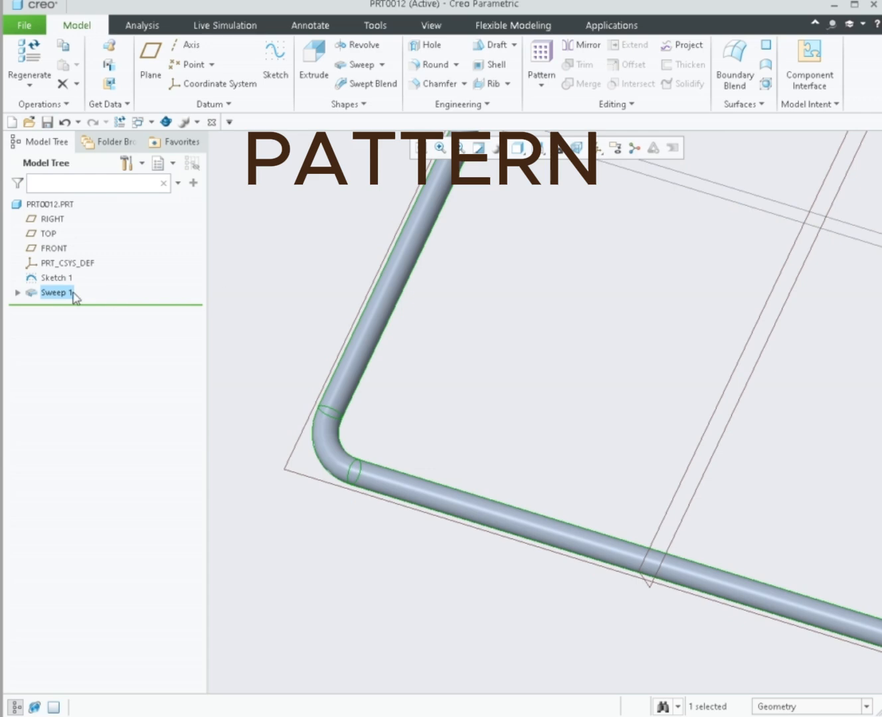
right_click(46, 299)
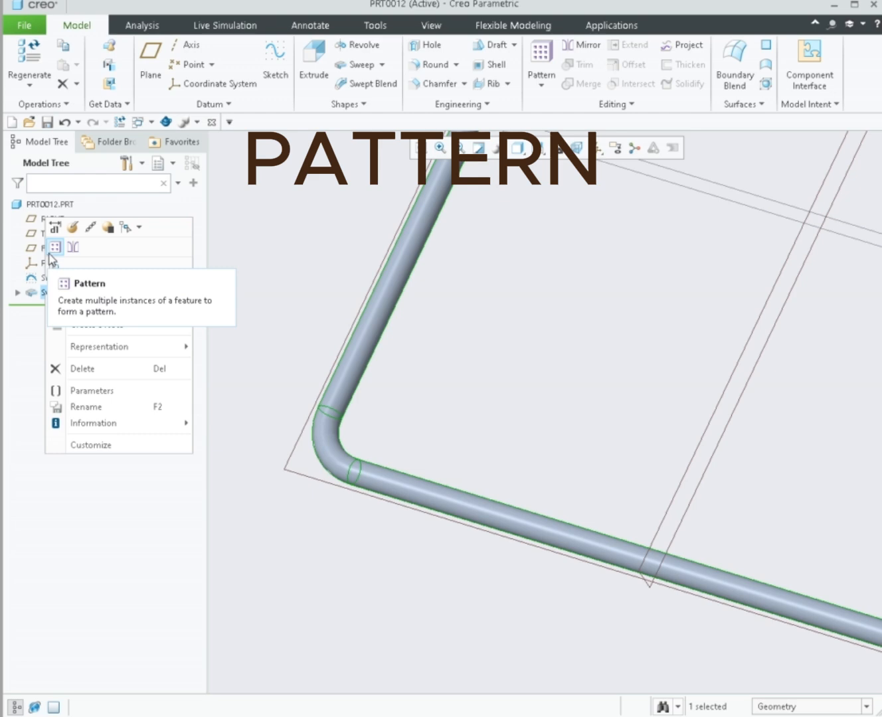
left_click(50, 252)
scroll(404, 377, "down", 5)
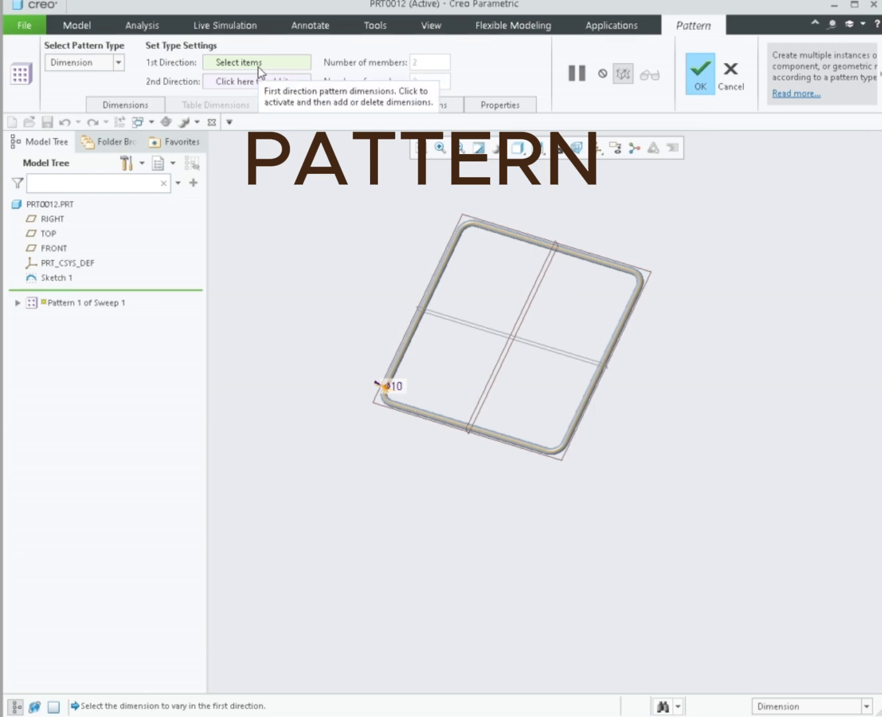
left_click(118, 63)
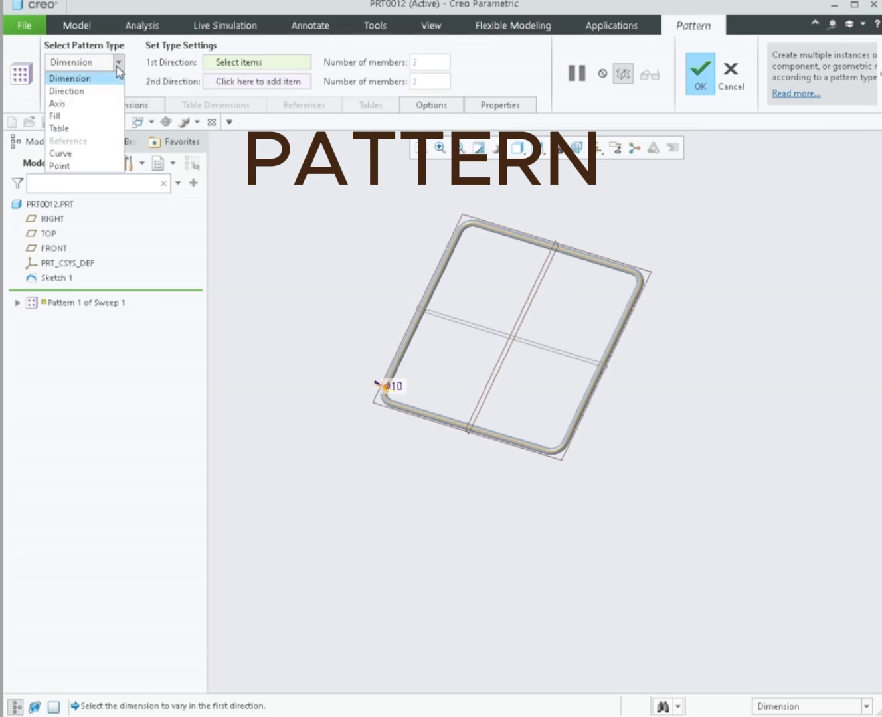
left_click(103, 91)
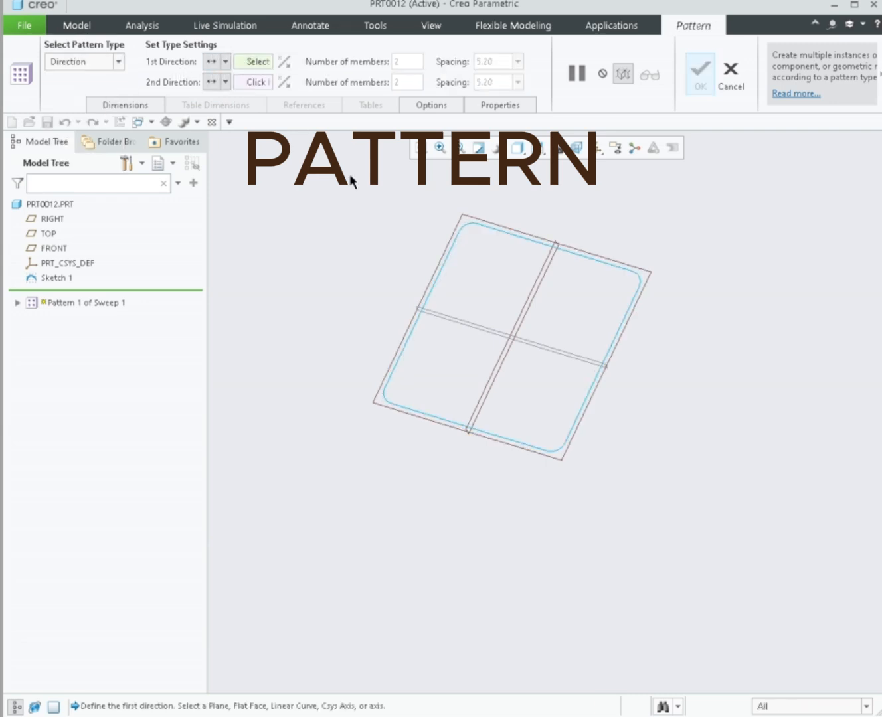
left_click(504, 347)
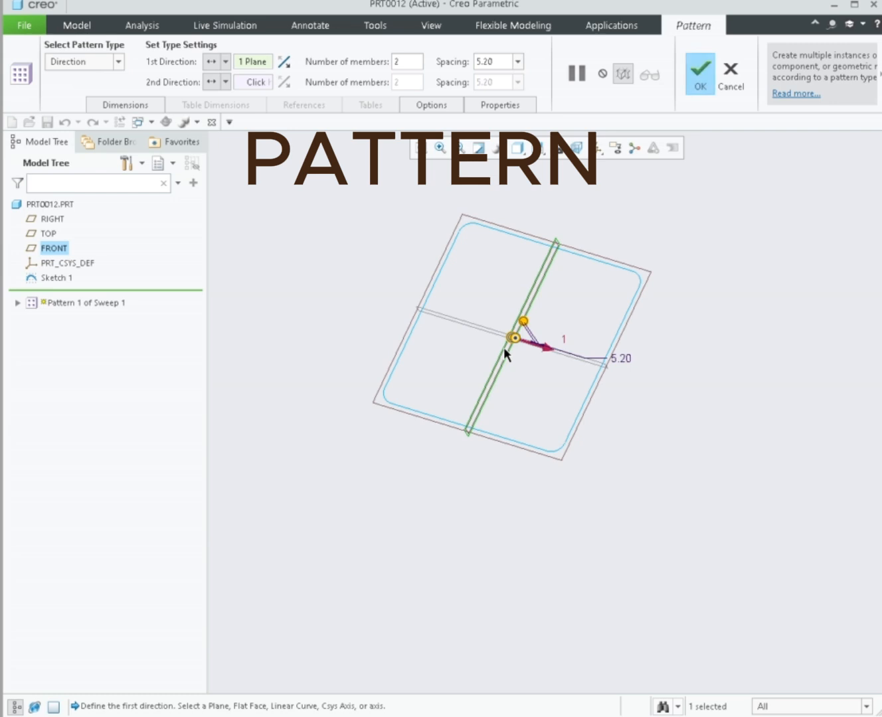
middle_click_drag(533, 382, 536, 384)
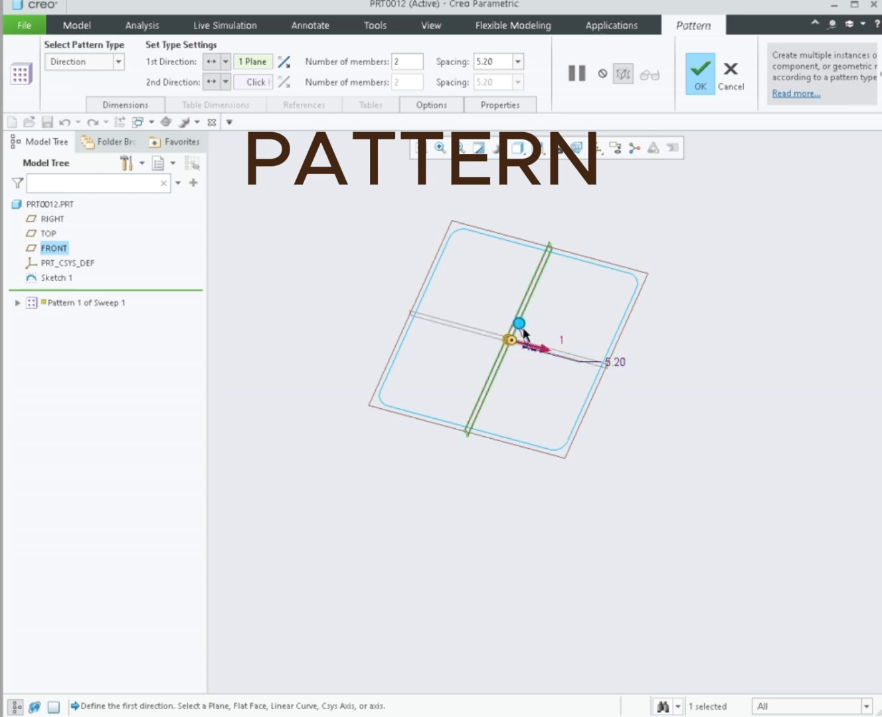
Step: Set the first-direction spacing to 500 and complete the two-member direction pattern
double_click(485, 62)
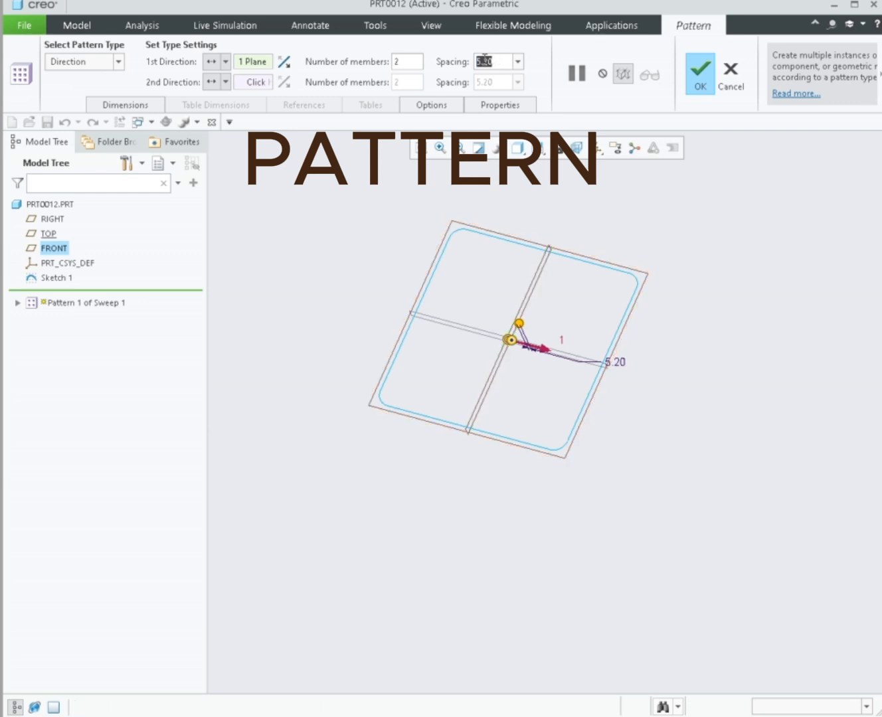
type("500")
key("Return")
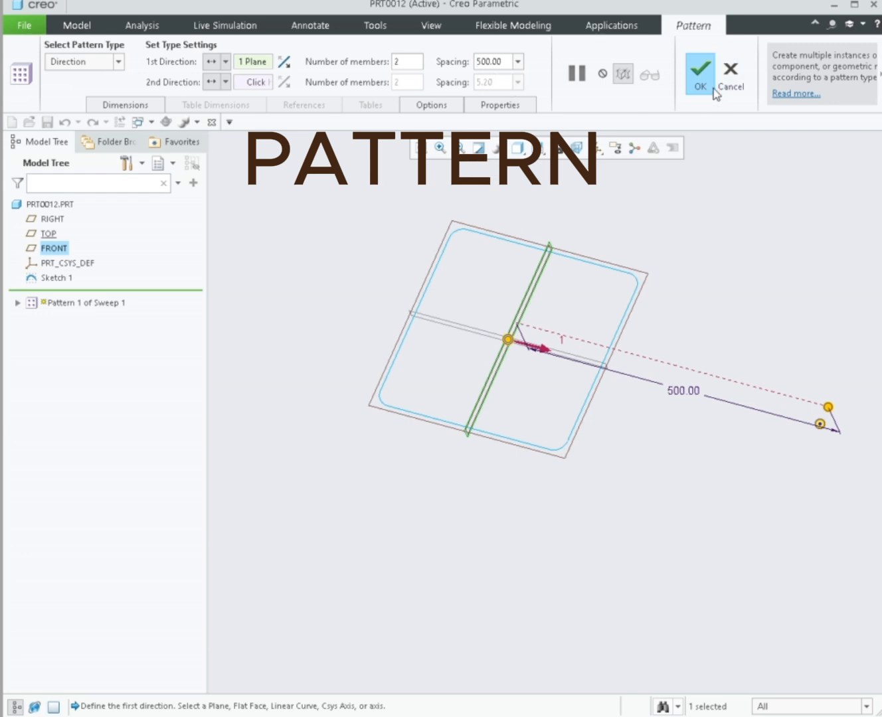
left_click(701, 73)
scroll(608, 292, "down", 5)
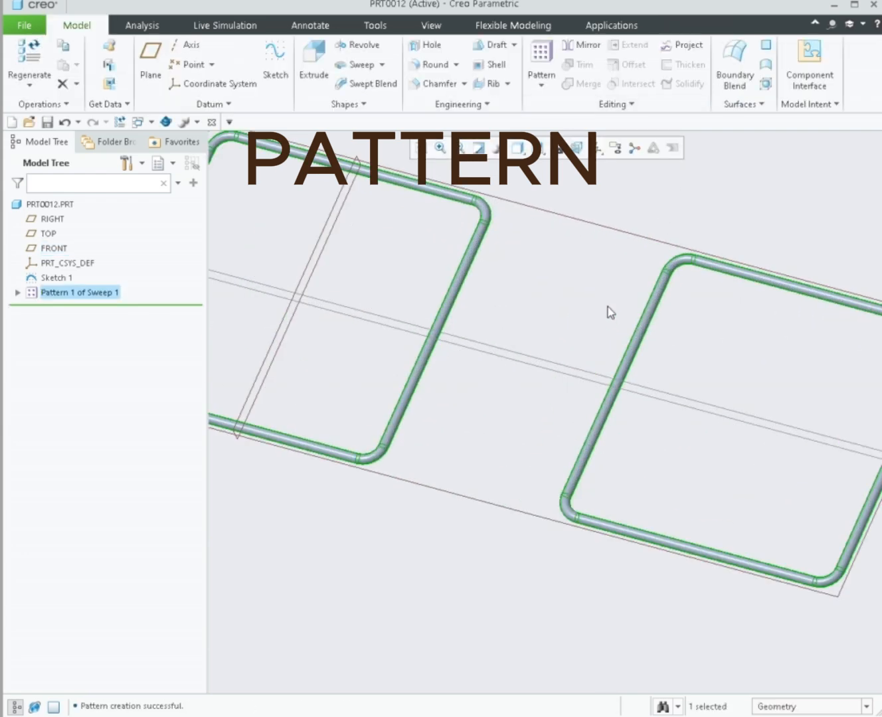
scroll(608, 312, "up", 5)
left_click(553, 232)
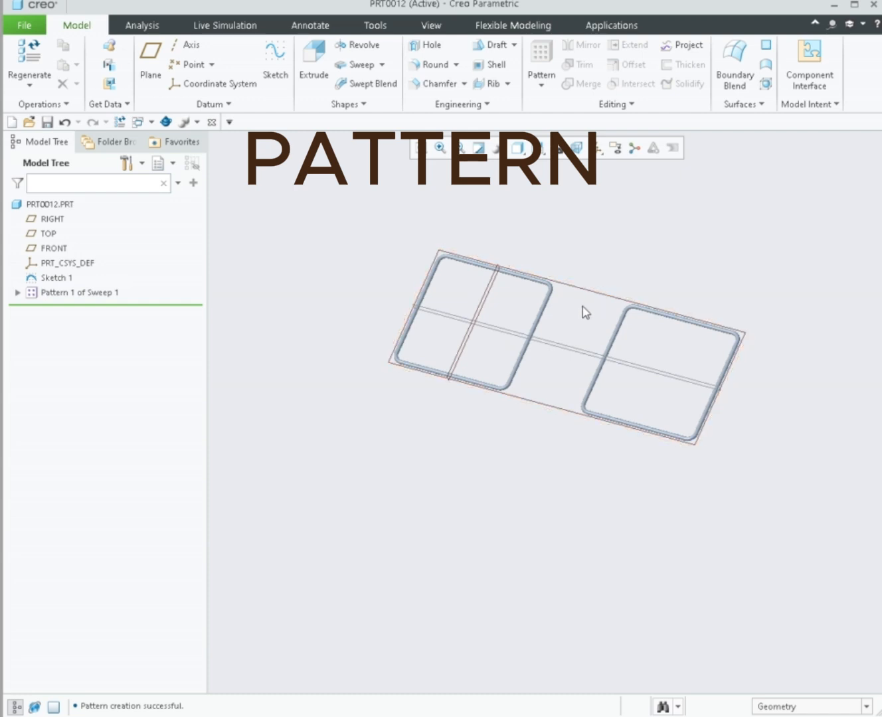
mouse_move(584, 312)
middle_mouse_down()
mouse_move(589, 242)
mouse_move(579, 302)
middle_mouse_up()
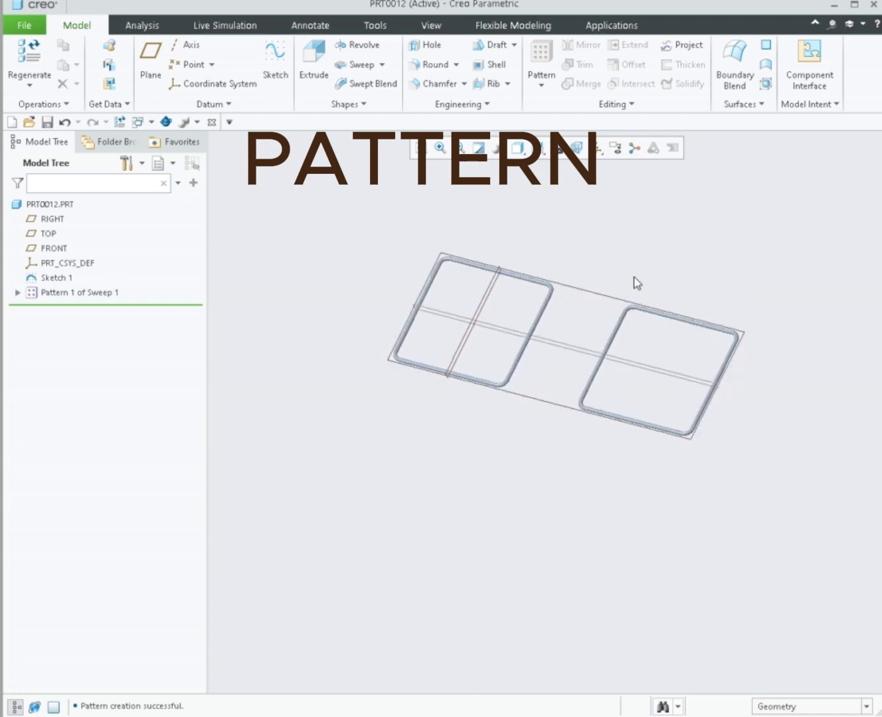
Step: Redefine the sweep pattern as an Axis pattern and agree to replace the existing pattern members
left_click(33, 295)
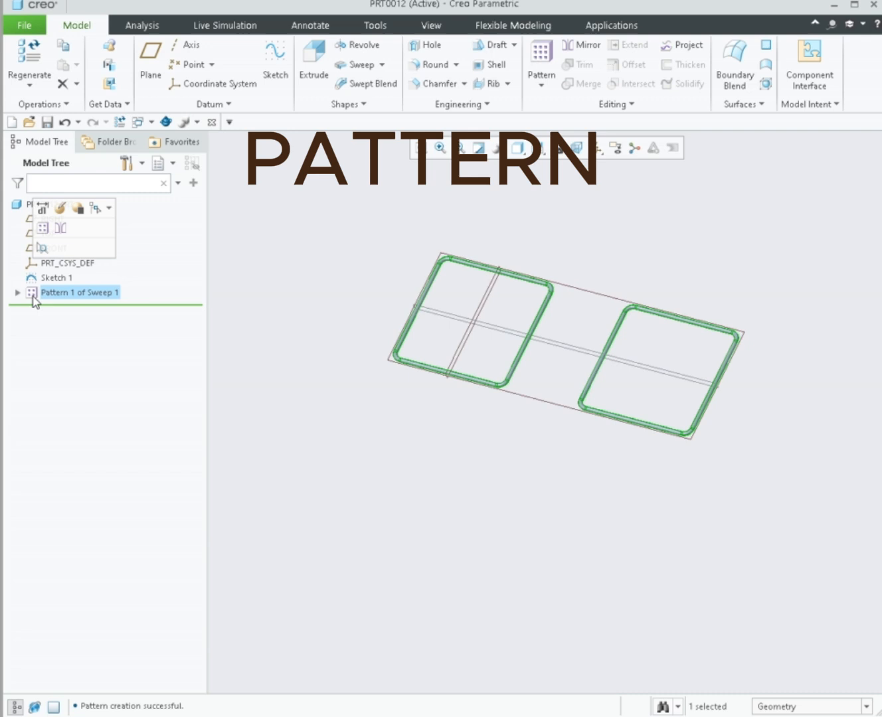
left_click(60, 210)
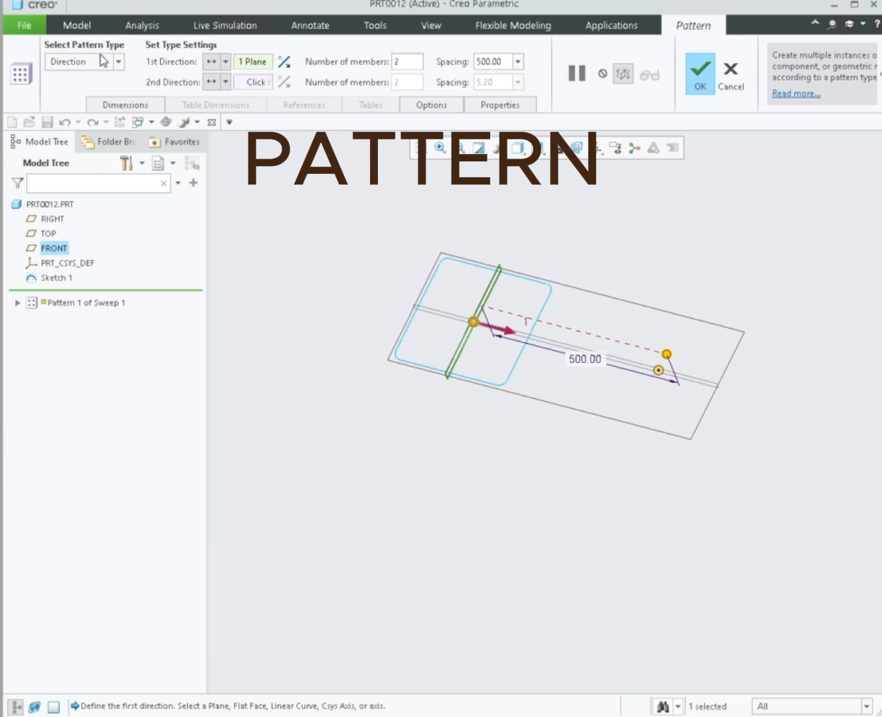
left_click(116, 63)
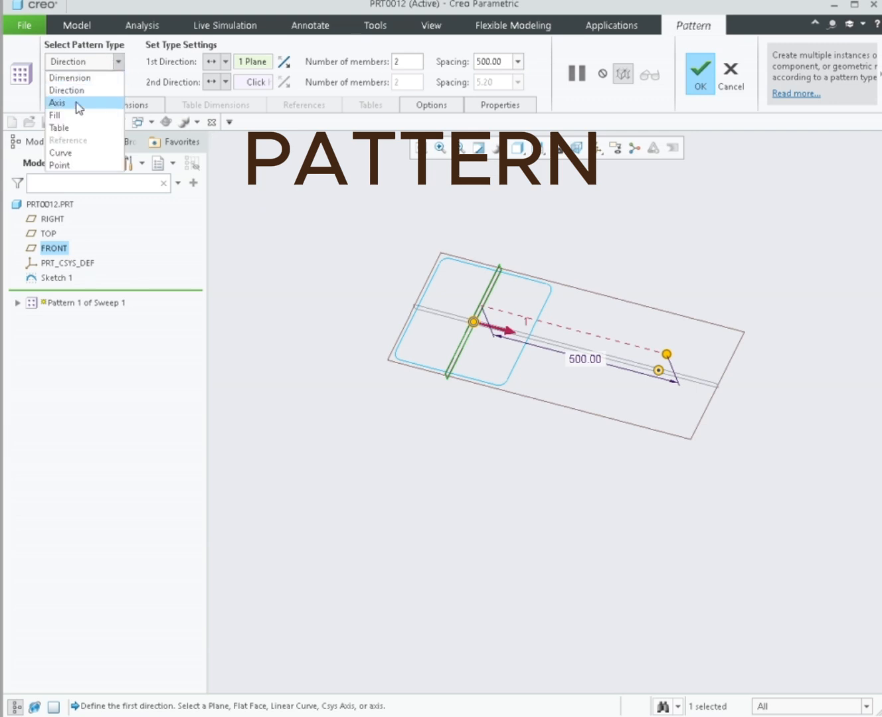
left_click(58, 103)
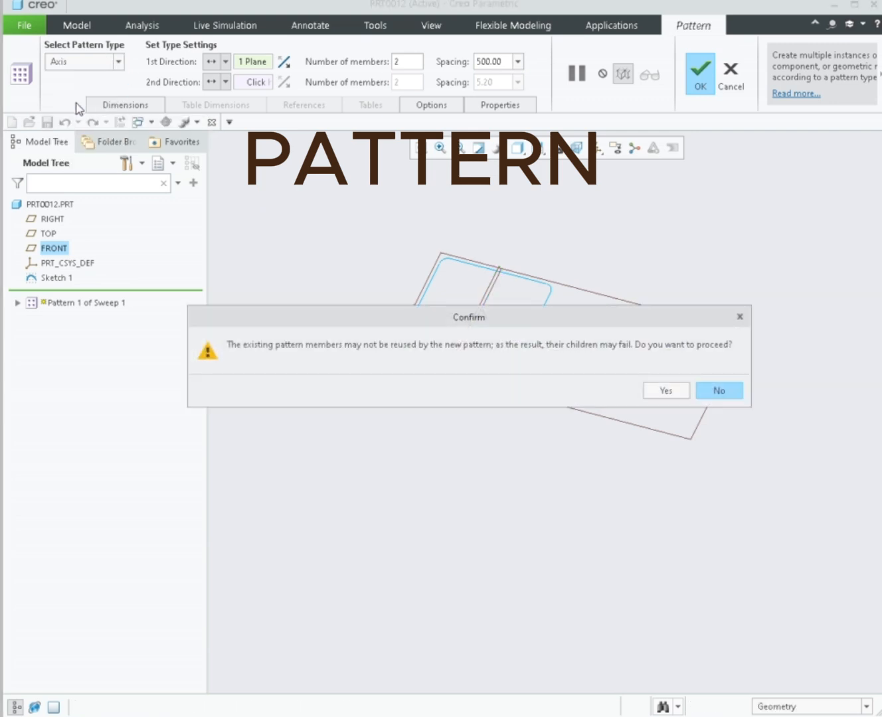
left_click(656, 394)
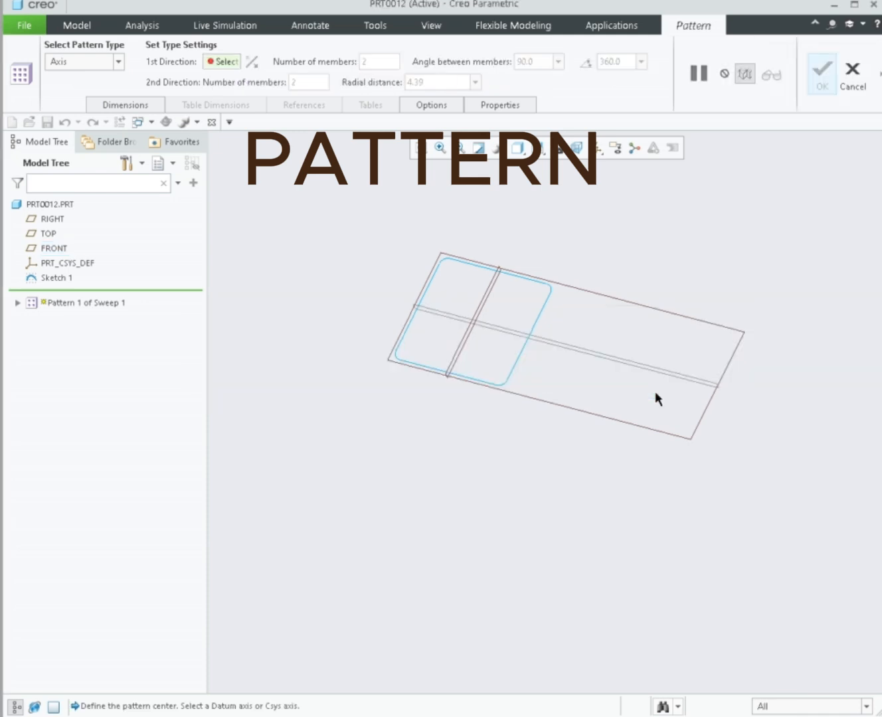
Step: Display all datum types, choose the Z axis of PRT_CSYS_DEF as pattern centre, and complete the axis pattern
left_click(599, 148)
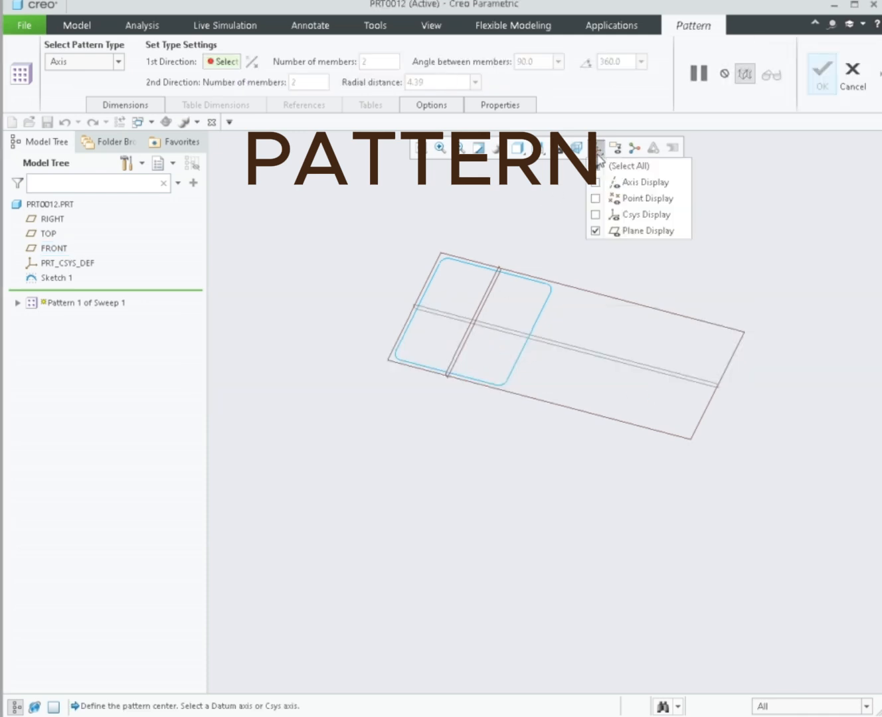
left_click(627, 166)
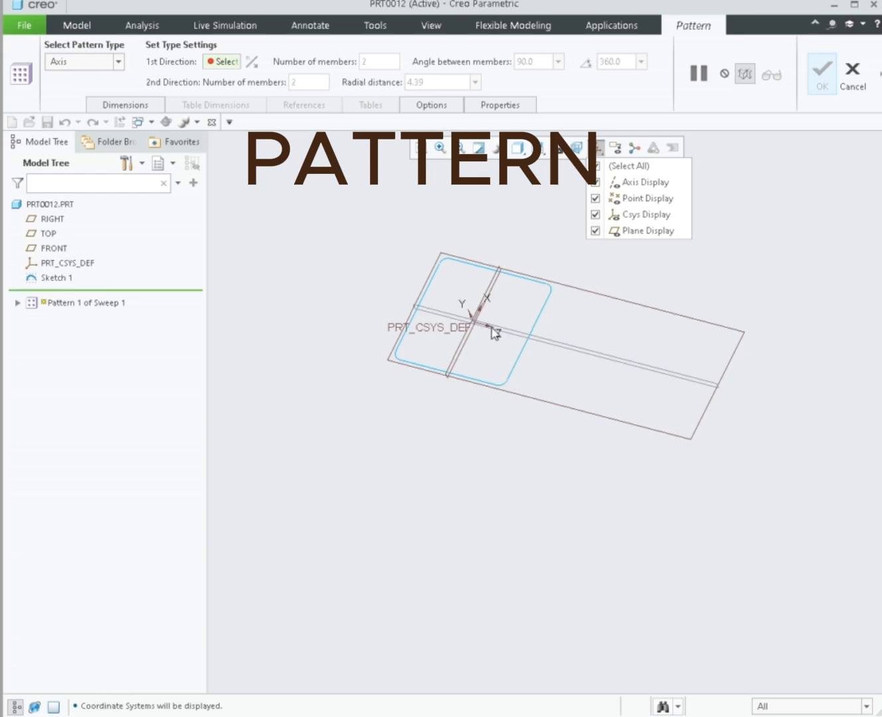
left_click(534, 282)
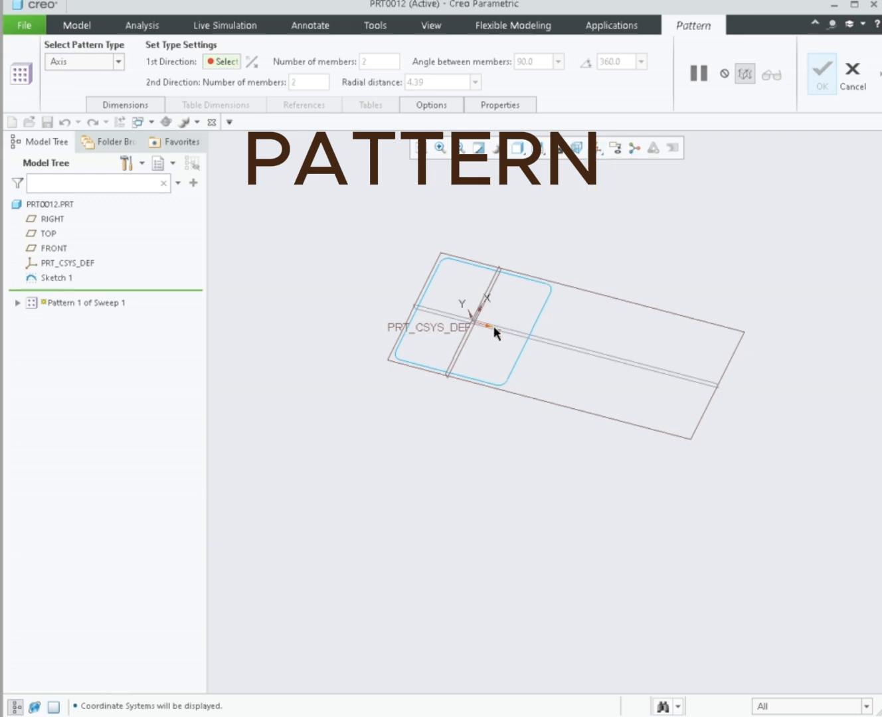
left_click(494, 332)
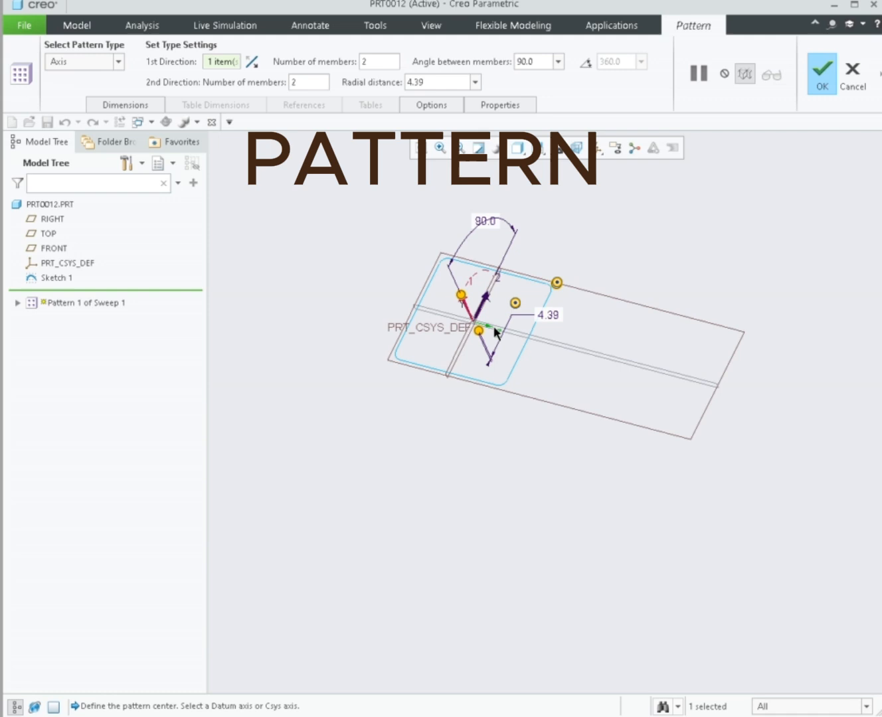
left_click(821, 69)
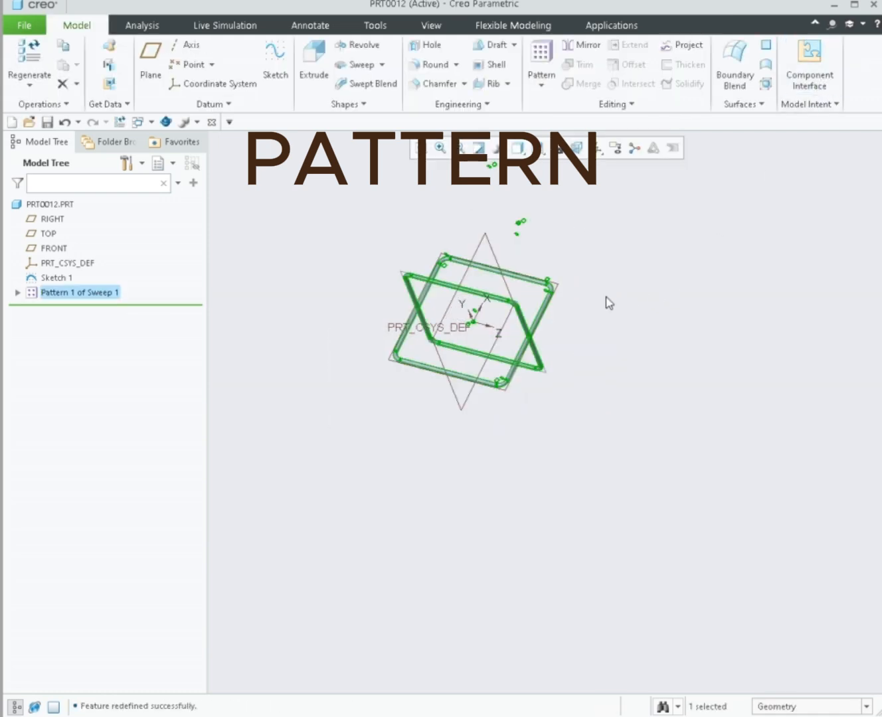
mouse_move(606, 296)
middle_mouse_down()
mouse_move(580, 372)
mouse_move(634, 404)
mouse_move(642, 391)
middle_mouse_up()
left_click(636, 383)
scroll(576, 300, "up", 5)
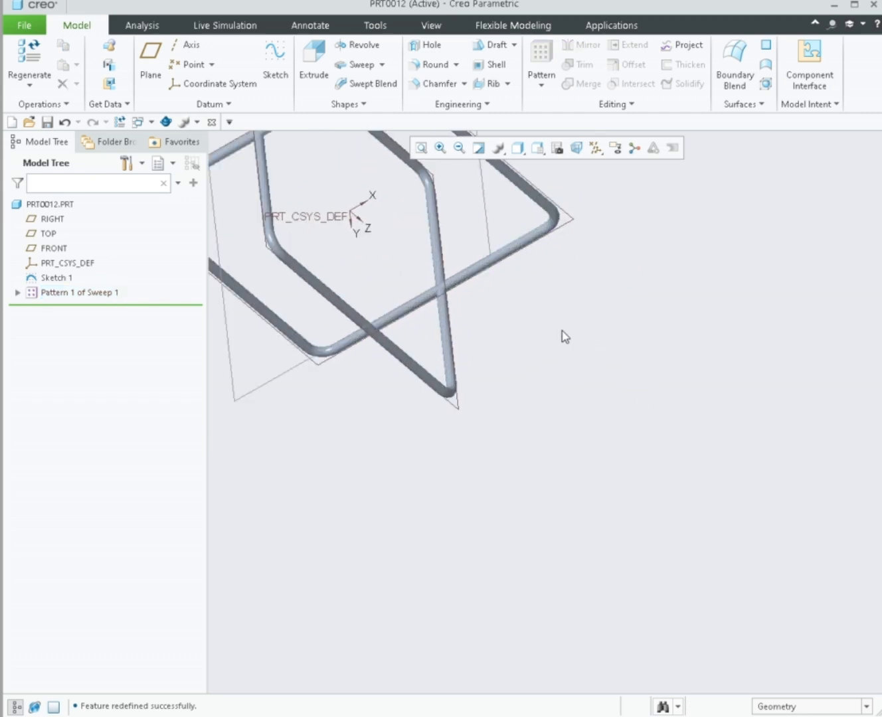
scroll(519, 396, "down", 4)
mouse_move(568, 300)
middle_mouse_down()
mouse_move(565, 339)
mouse_move(604, 337)
mouse_move(602, 327)
mouse_move(574, 344)
mouse_move(561, 298)
mouse_move(531, 296)
middle_mouse_up()
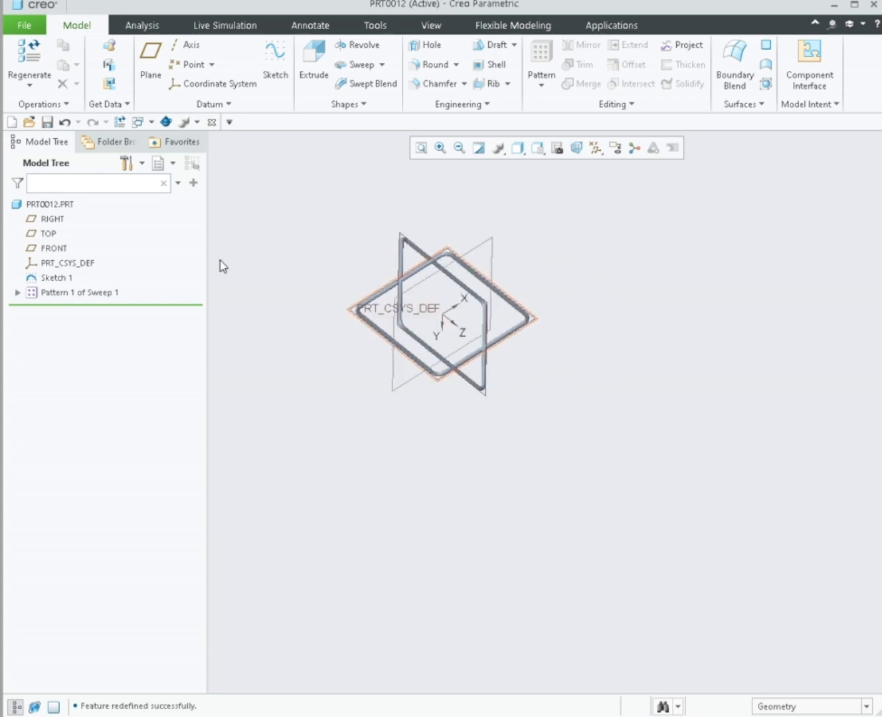
Step: Redefine the axis pattern with 4 first-direction members spread evenly over a 360° angular extent
right_click(29, 296)
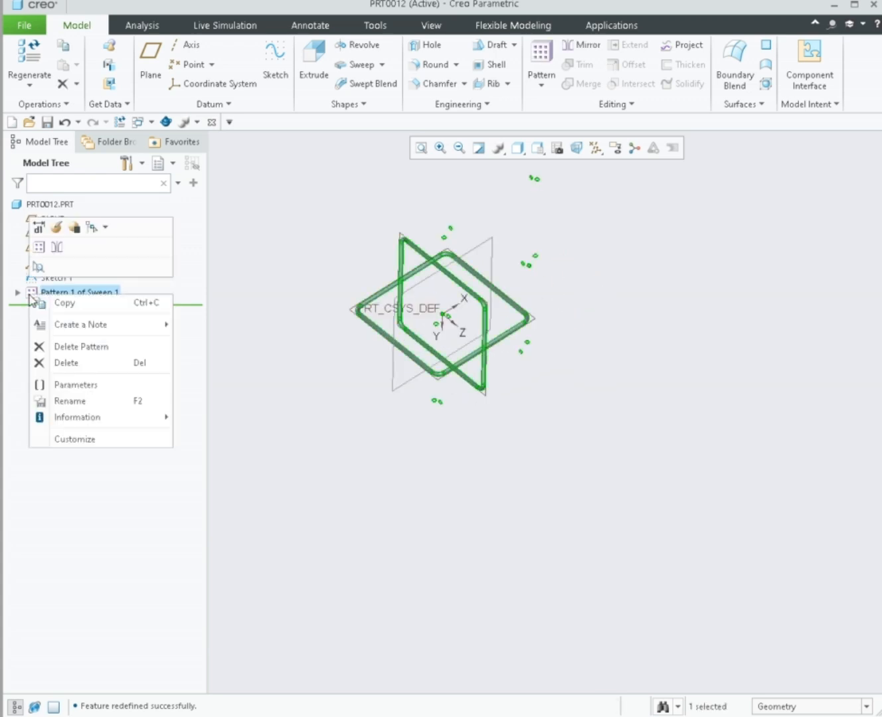
left_click(58, 224)
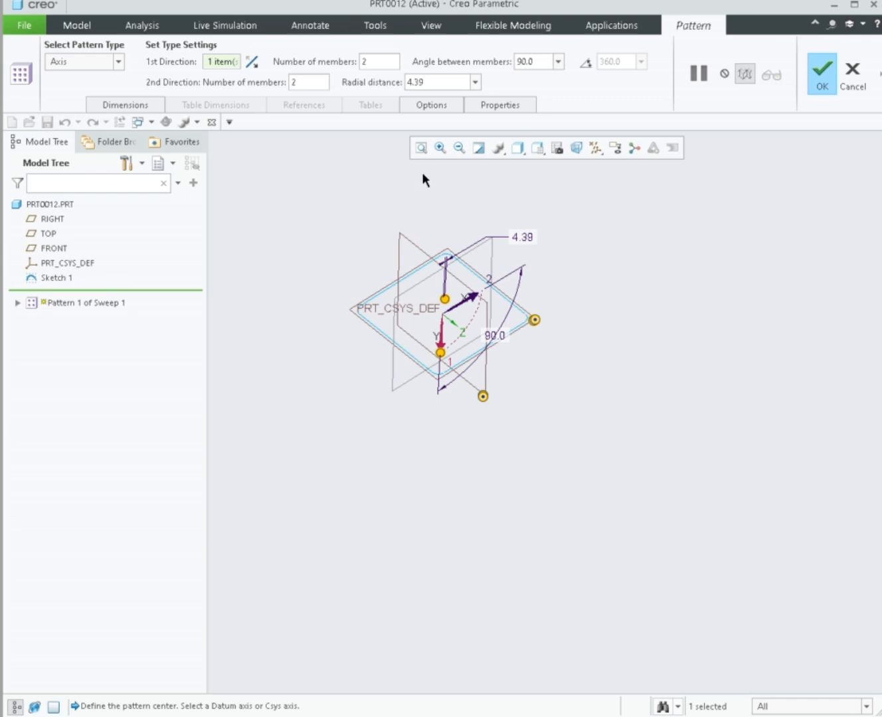
double_click(363, 62)
type("4")
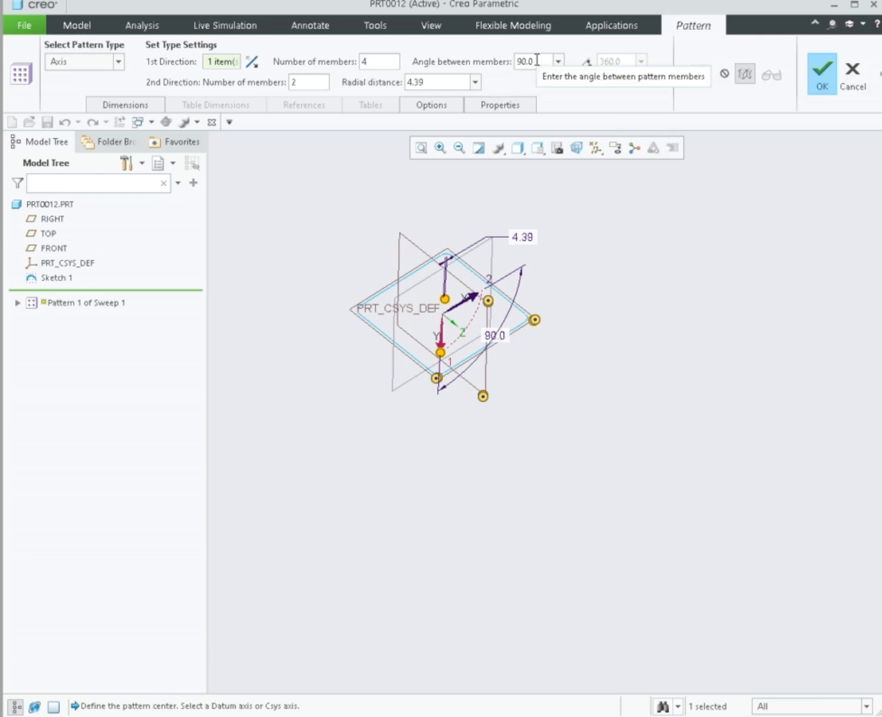
left_click(586, 67)
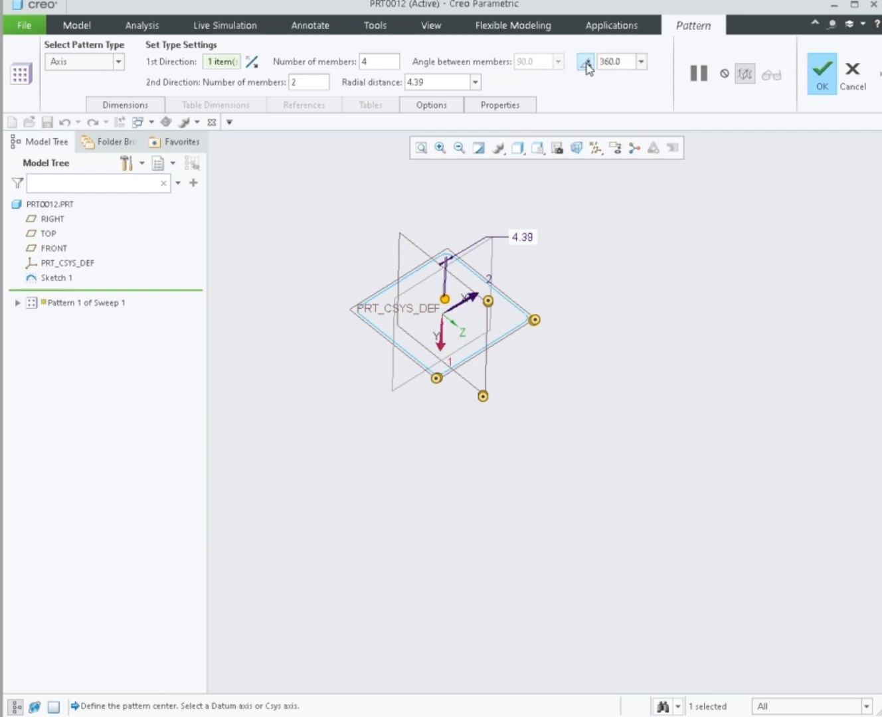
left_click(828, 88)
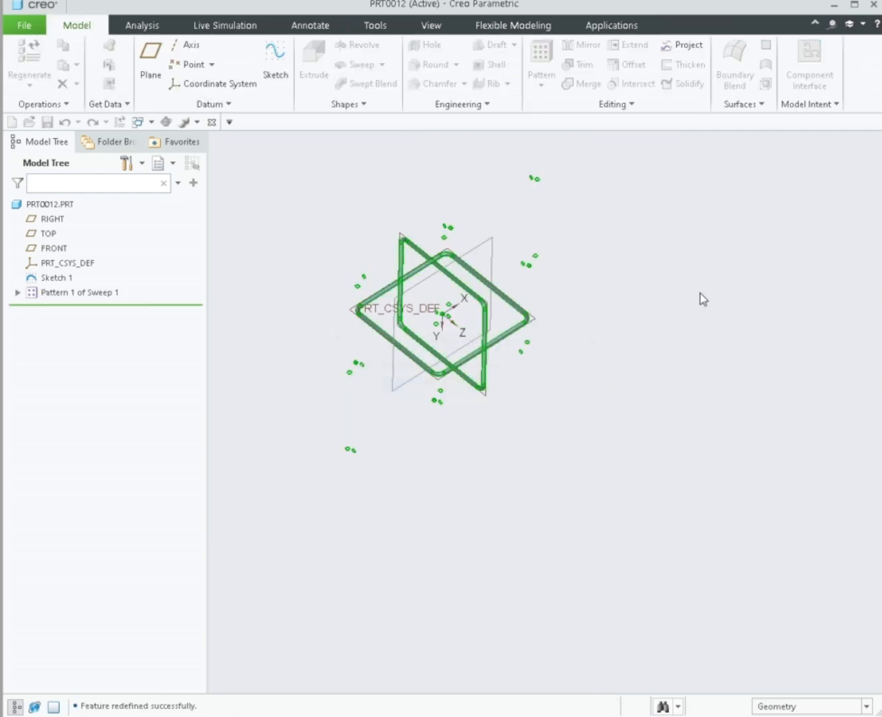
left_click(631, 304)
middle_click_drag(593, 287, 598, 316)
Step: Redefine the axis pattern with 6 first-direction members and inspect the result along the pattern axis
left_click(36, 295)
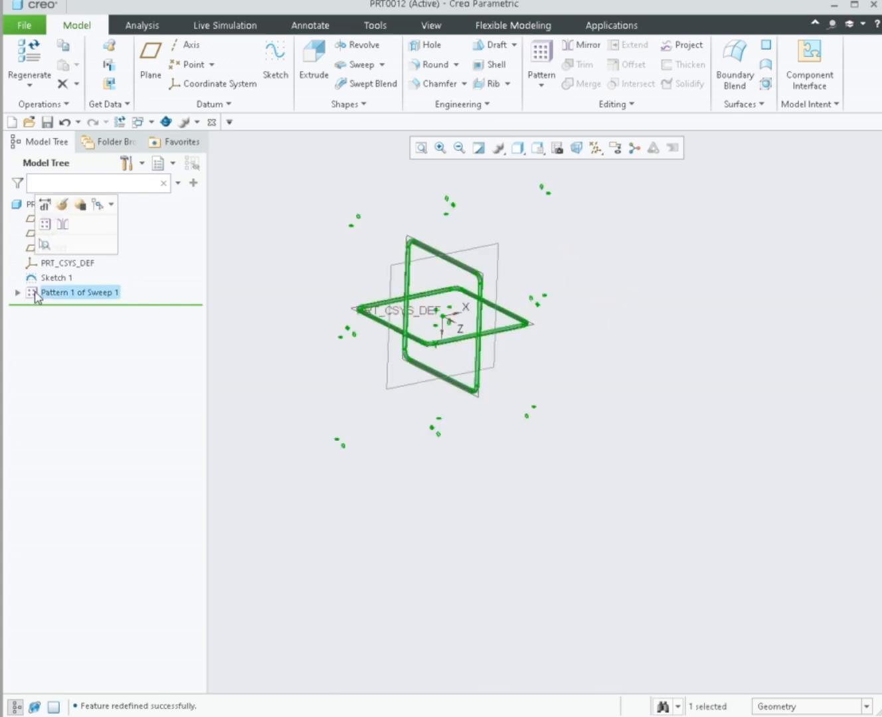
left_click(63, 204)
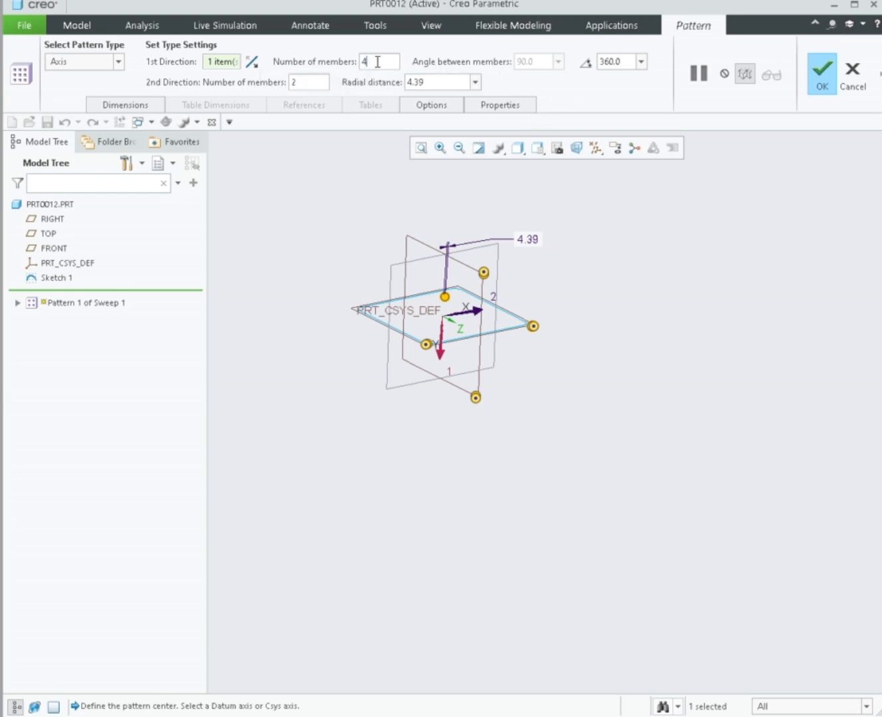
left_click_drag(377, 62, 358, 62)
type("6")
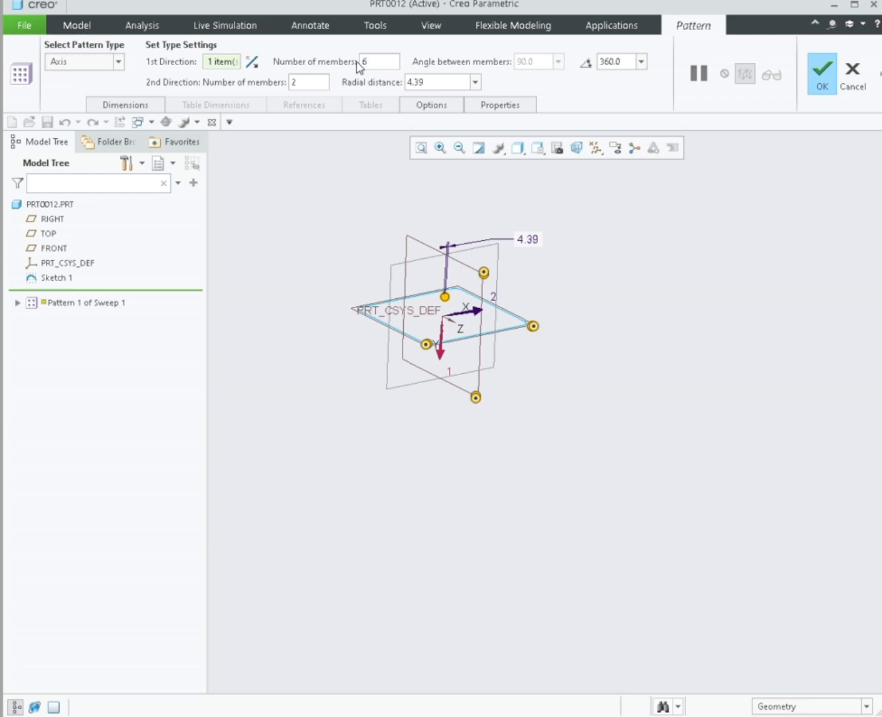
key("Return")
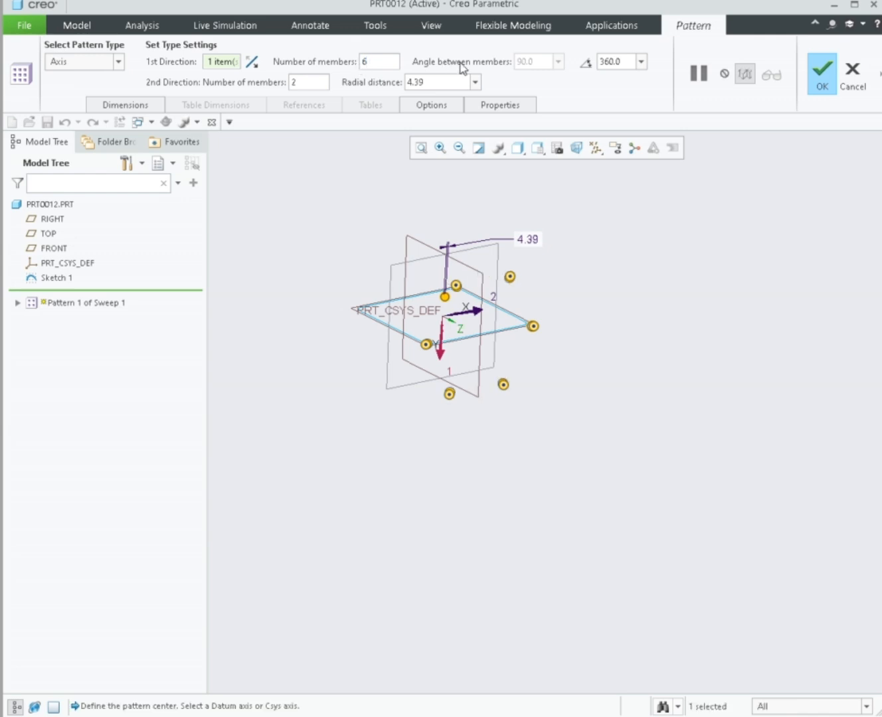
left_click(822, 88)
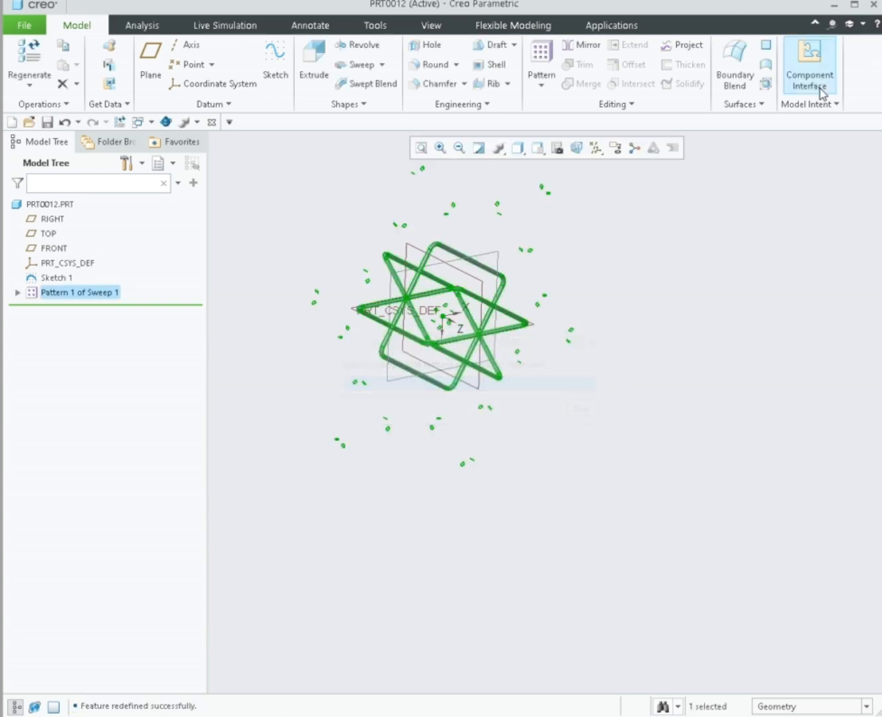
left_click(603, 336)
mouse_move(600, 278)
middle_mouse_down()
mouse_move(595, 286)
mouse_move(606, 301)
mouse_move(640, 296)
middle_mouse_up()
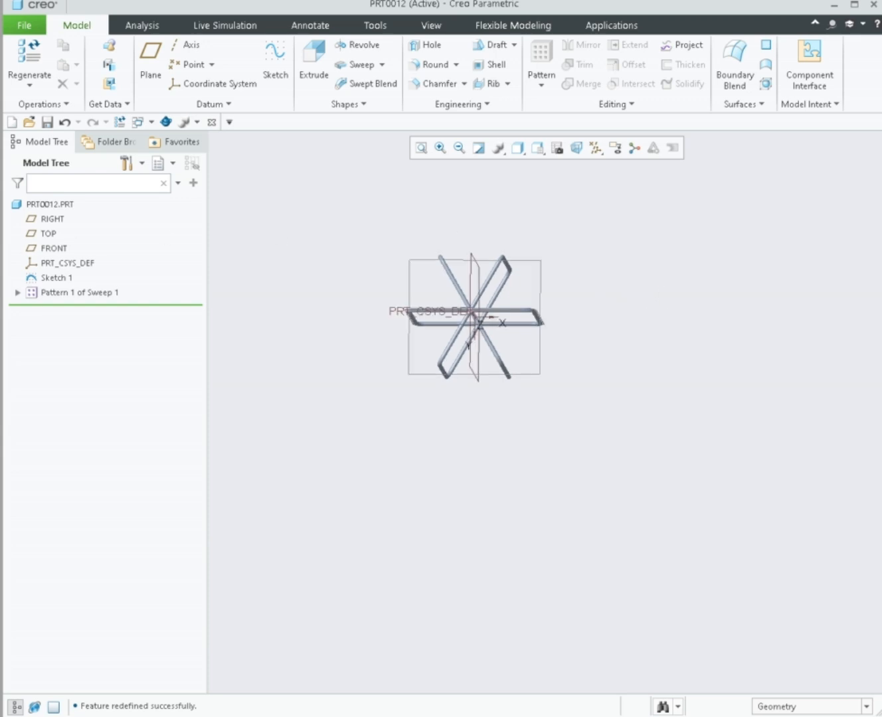
Step: Redefine the axis pattern with 3 first-direction members at a 90° angle between members, and inspect the result
left_click(41, 300)
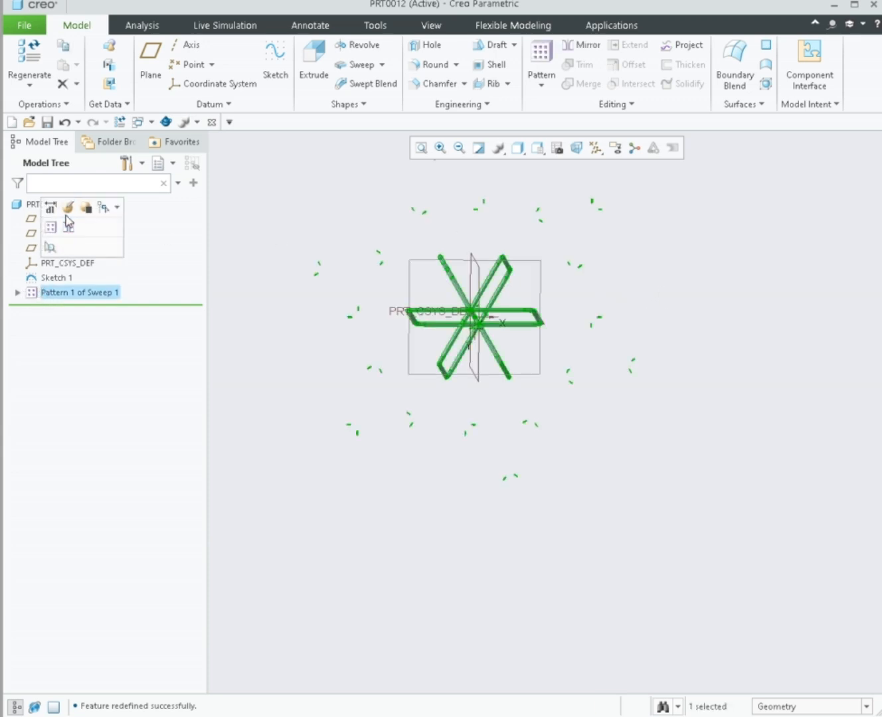
left_click(91, 209)
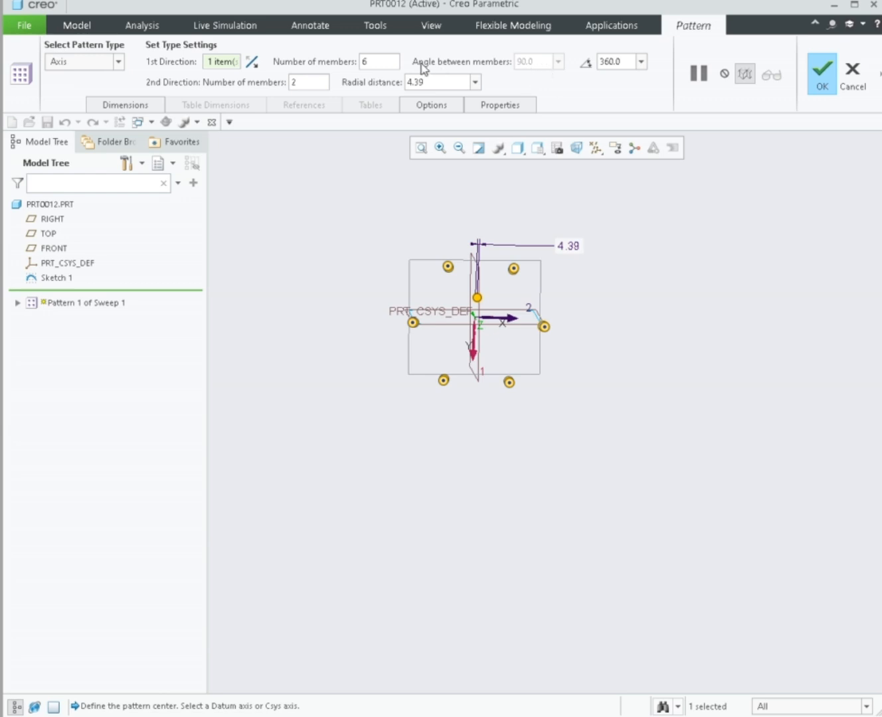
type("3")
key("Return")
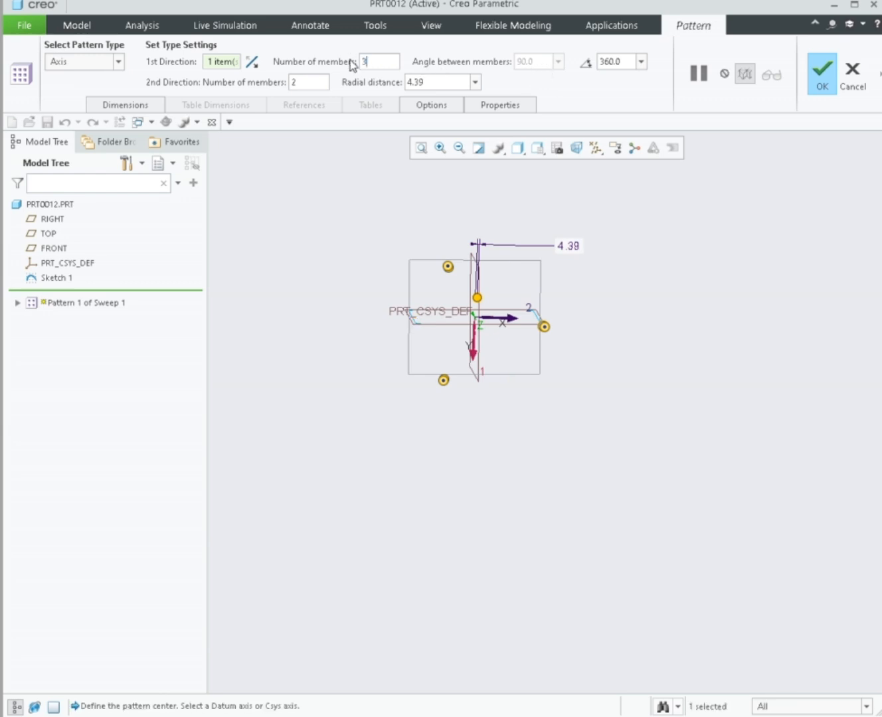
left_click(587, 64)
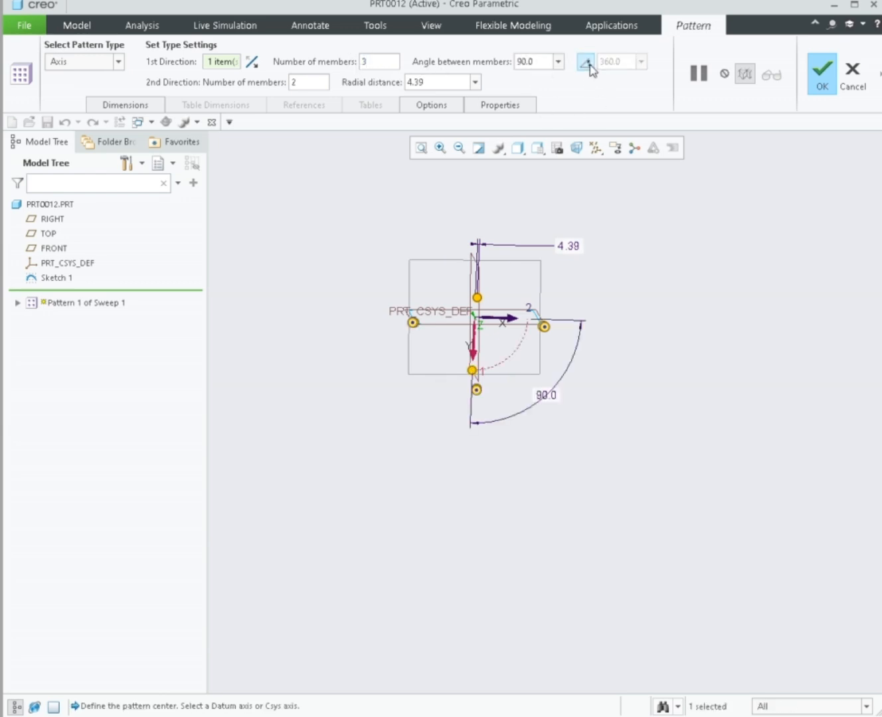
left_click(826, 86)
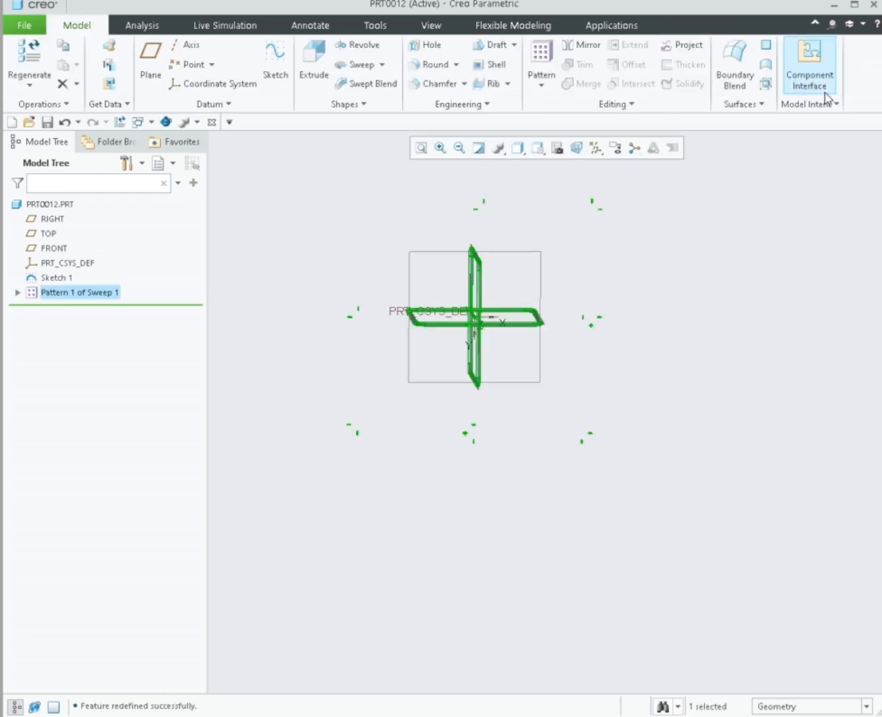
middle_click_drag(611, 269, 584, 265)
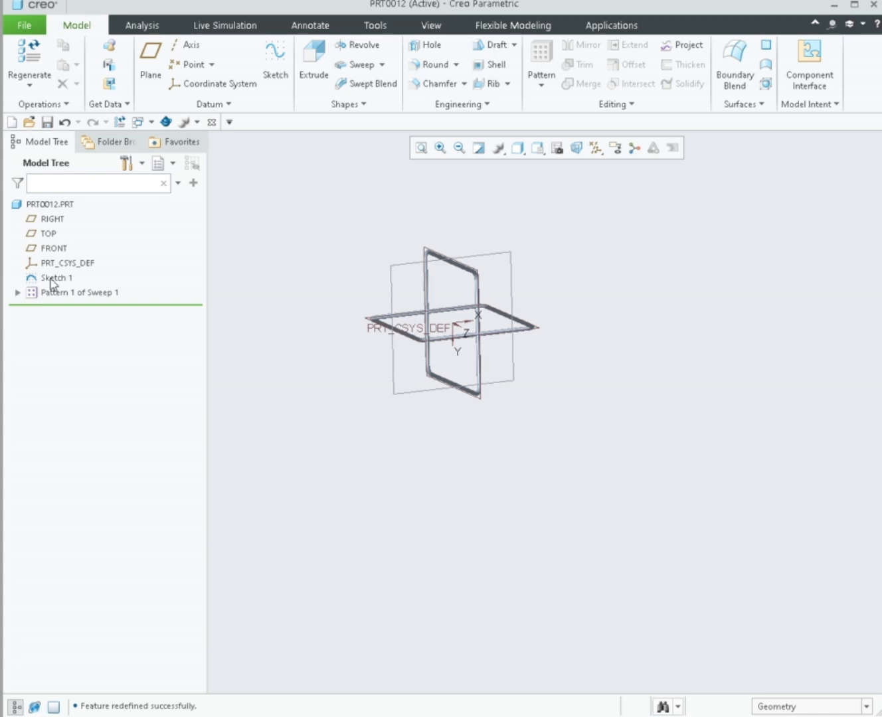
Step: Reopen the axis pattern definition to examine its centre axis and two directions, accept it as is, and inspect the crossed bars from several angles
left_click(31, 293)
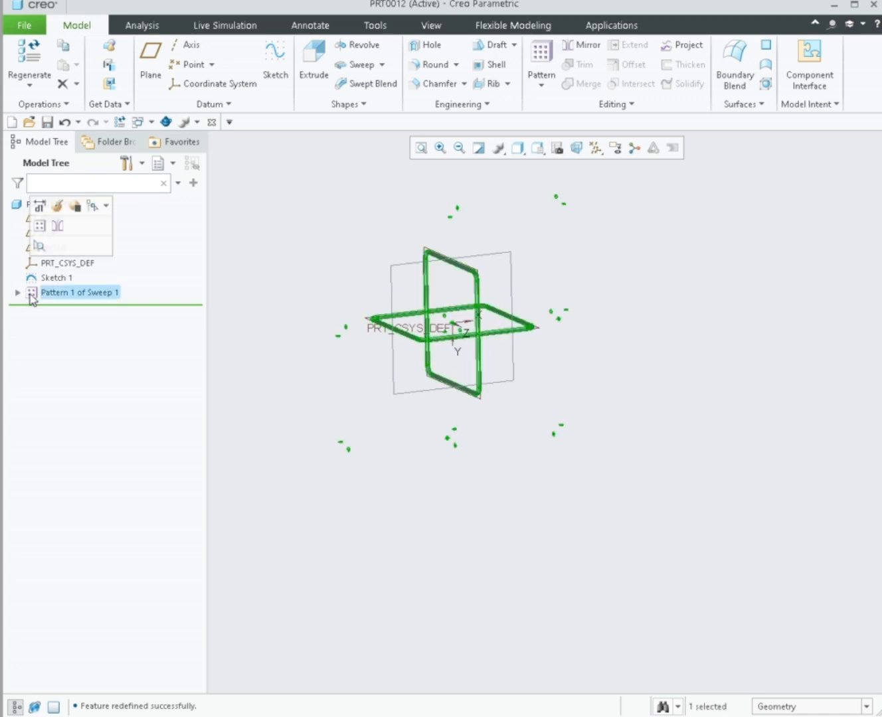
left_click(57, 207)
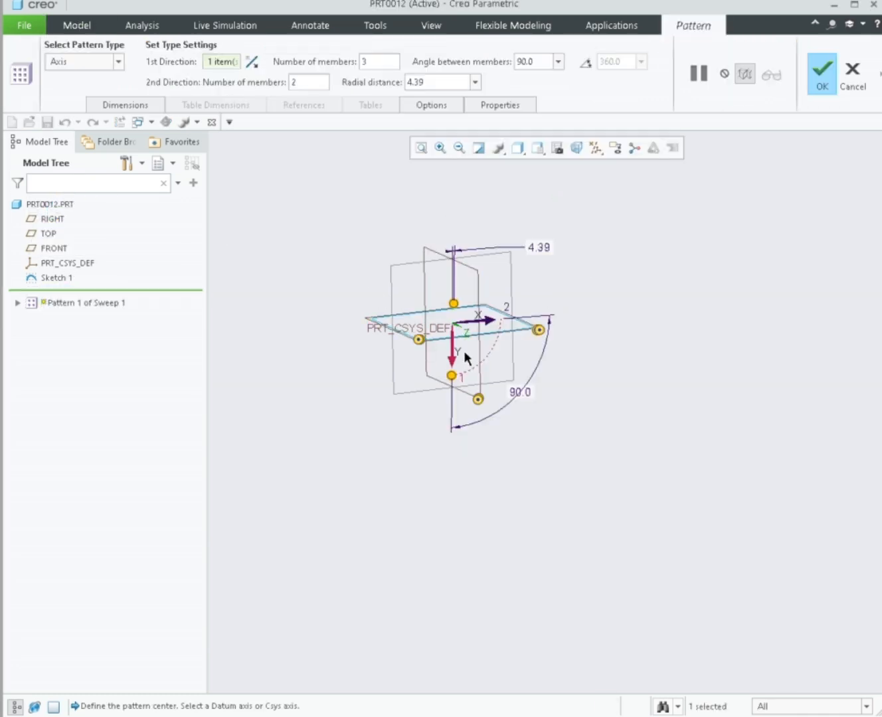
scroll(464, 351, "up", 5)
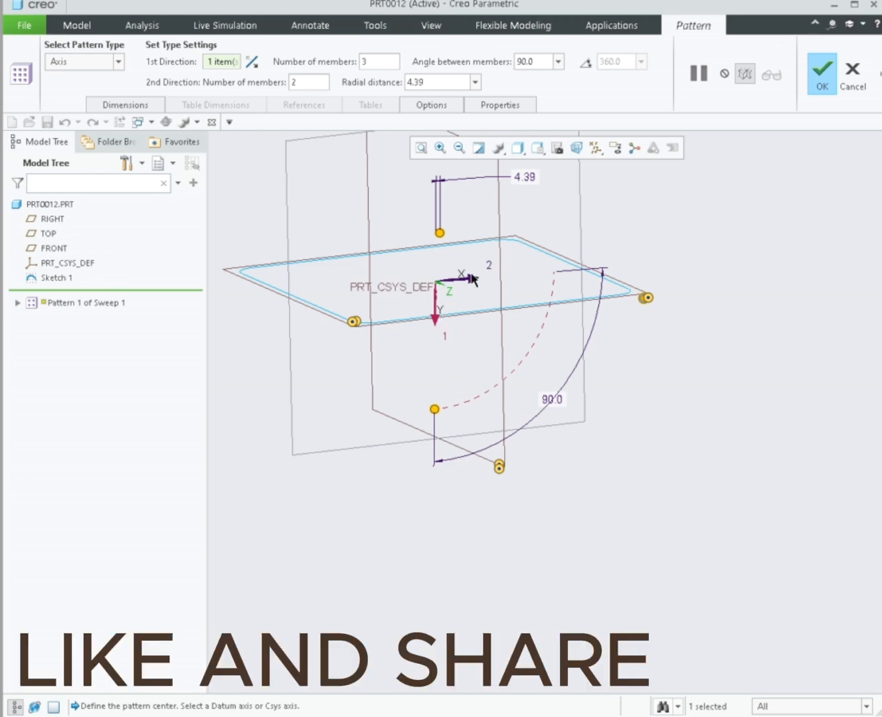
left_click(460, 296)
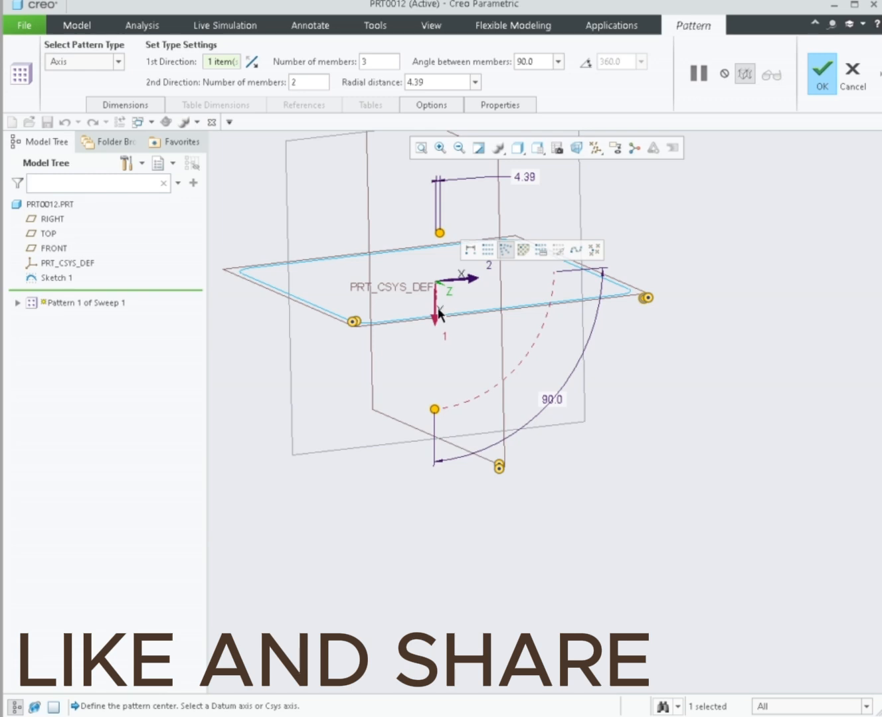
left_click(437, 309)
scroll(440, 312, "down", 5)
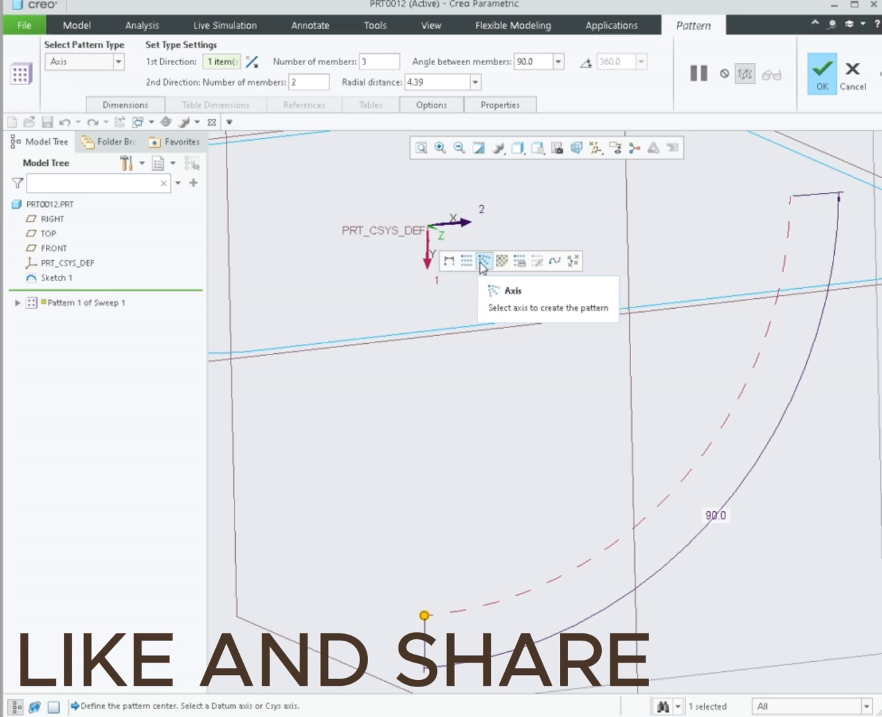
scroll(484, 303, "down", 6)
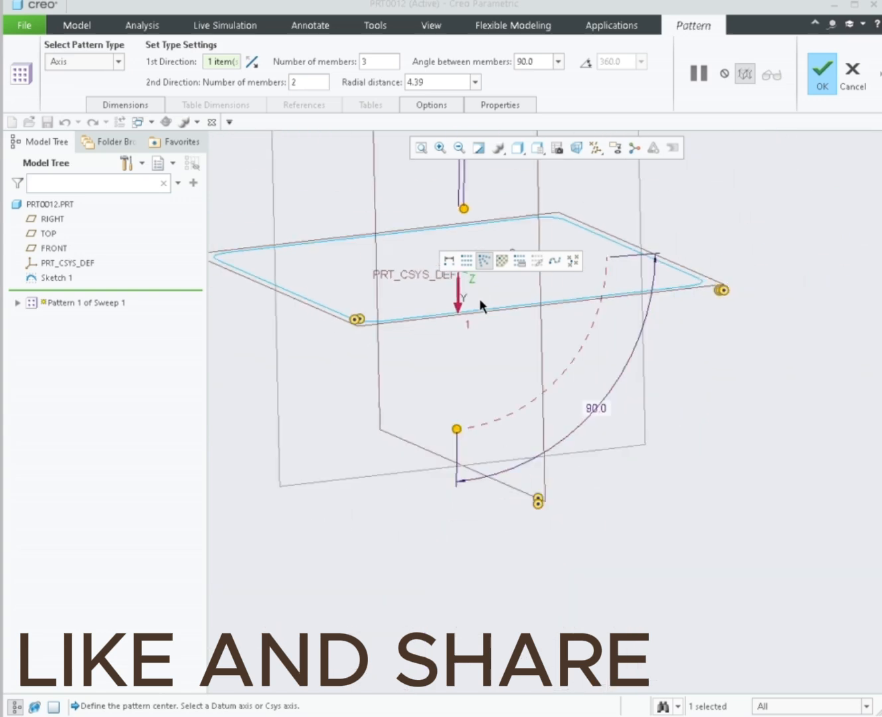
left_click(820, 74)
left_click(677, 323)
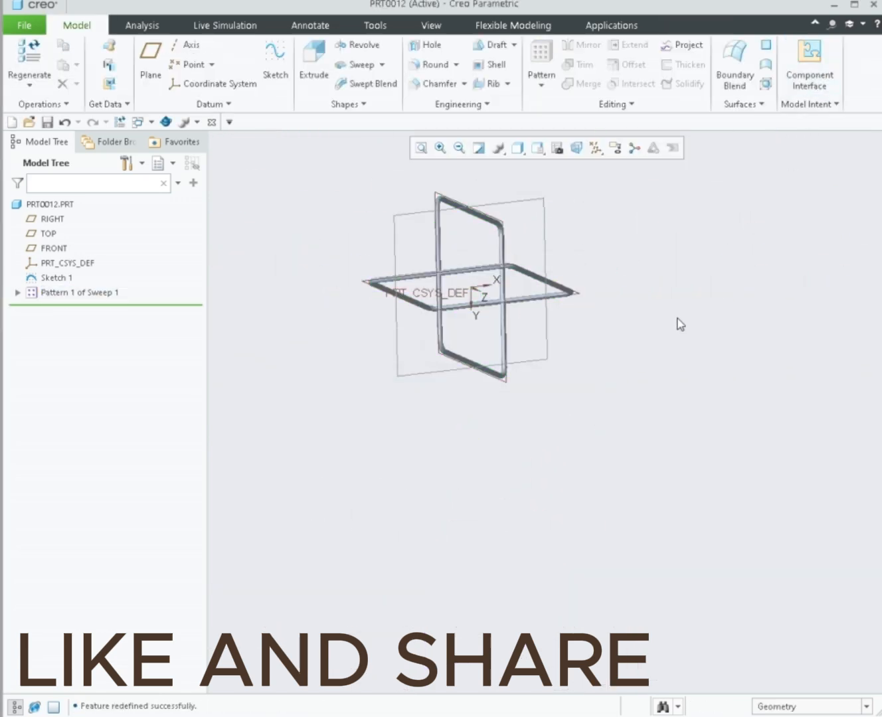
mouse_move(678, 322)
middle_mouse_down()
mouse_move(639, 361)
mouse_move(654, 379)
mouse_move(637, 374)
mouse_move(662, 342)
middle_mouse_up()
scroll(429, 276, "up", 3)
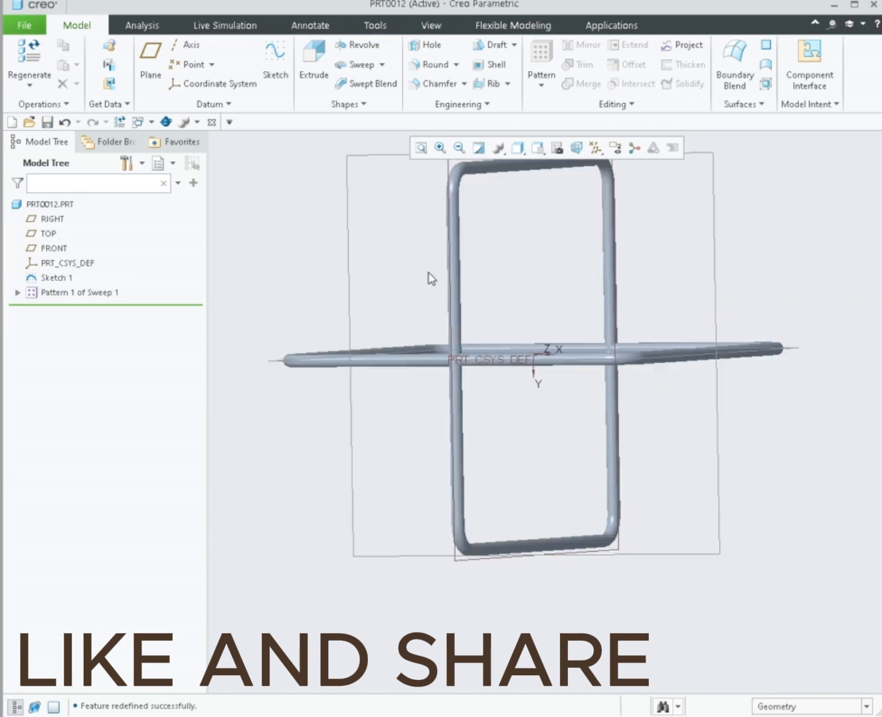
scroll(429, 274, "down", 2)
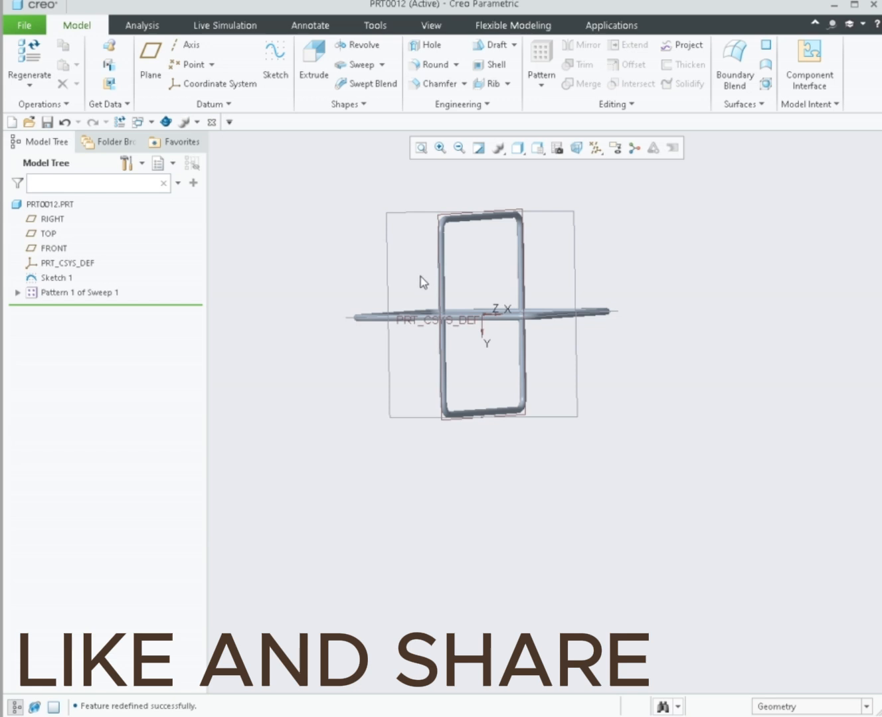
middle_click_drag(420, 276, 408, 241)
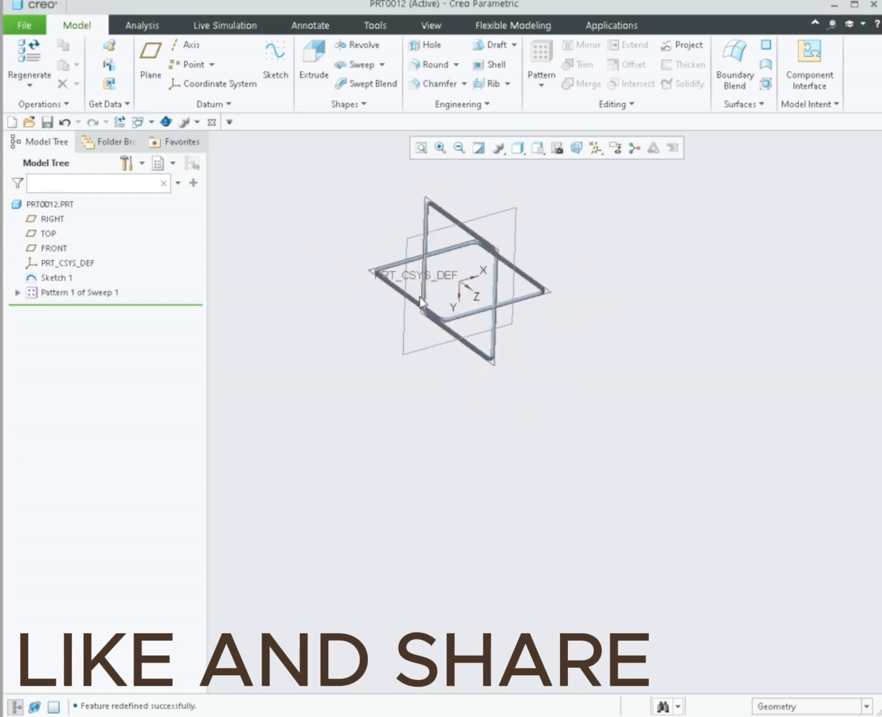
scroll(386, 247, "up", 3)
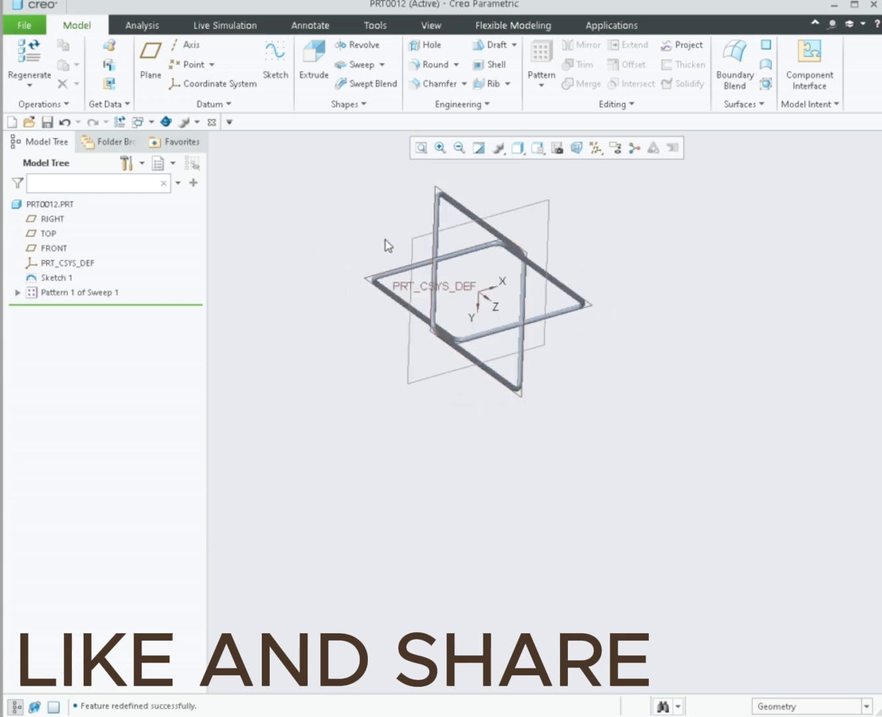
Step: Redefine the sweep pattern as a Direction pattern and agree to replace the existing pattern members
left_click(35, 295)
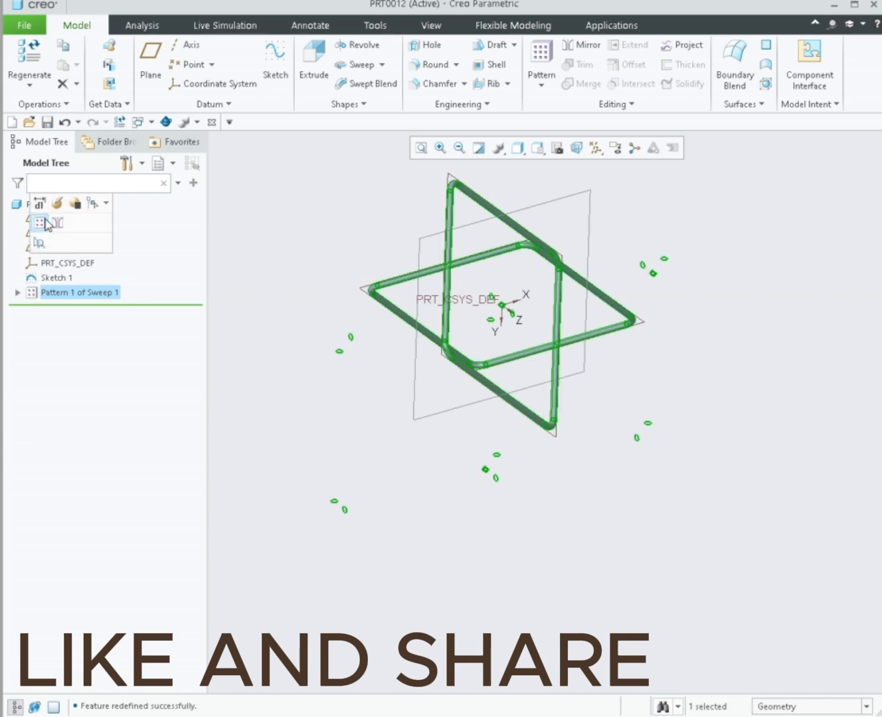
left_click(43, 222)
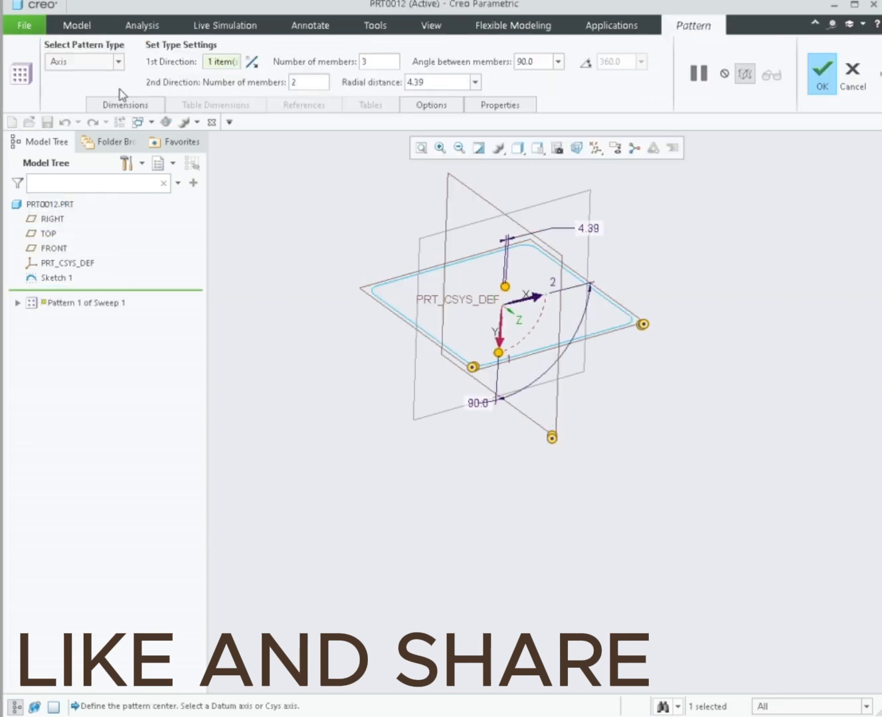
left_click(119, 61)
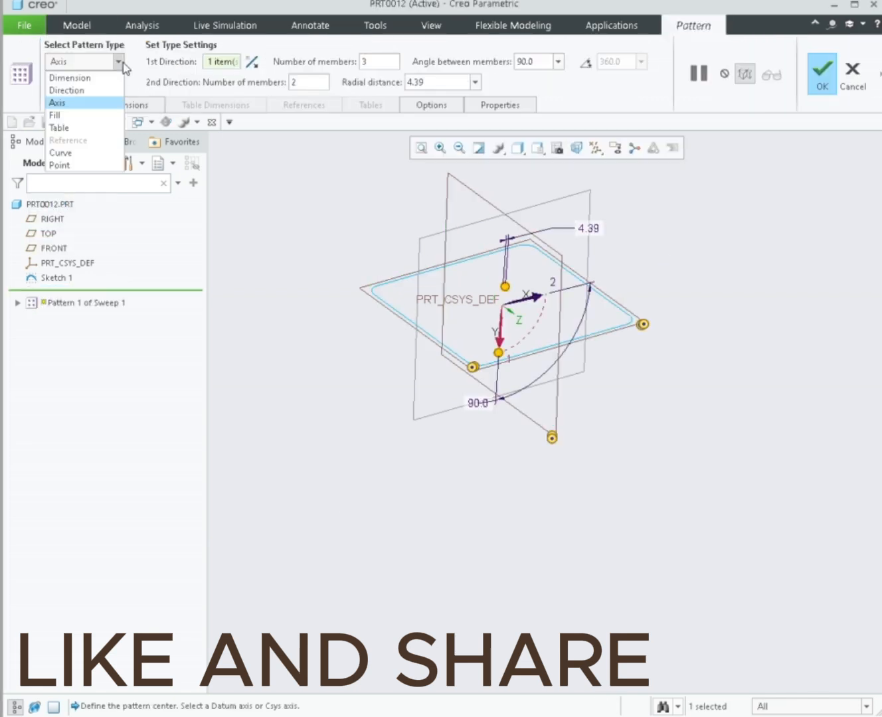
left_click(95, 91)
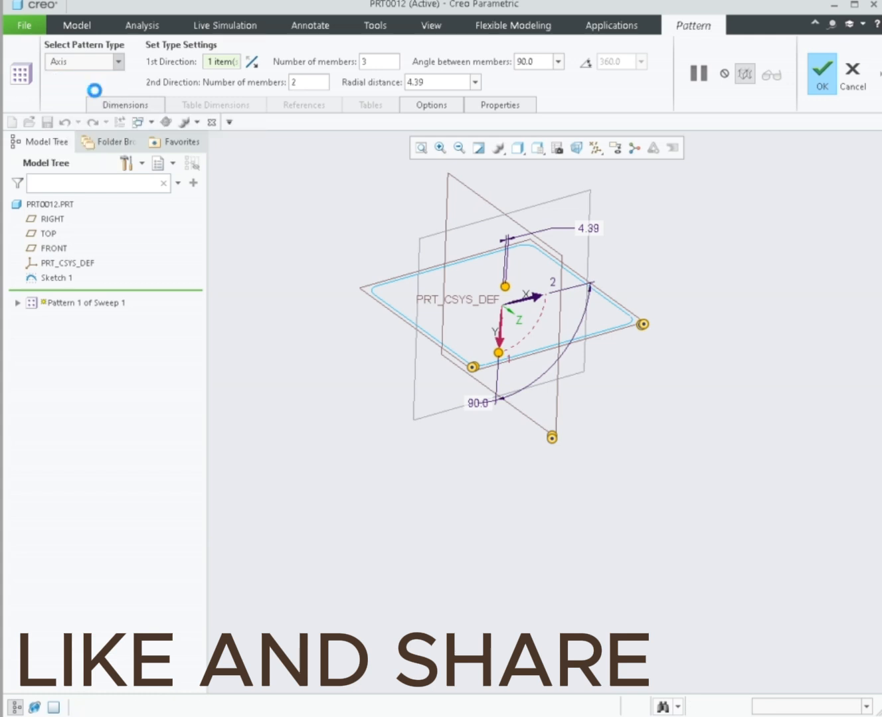
left_click(678, 390)
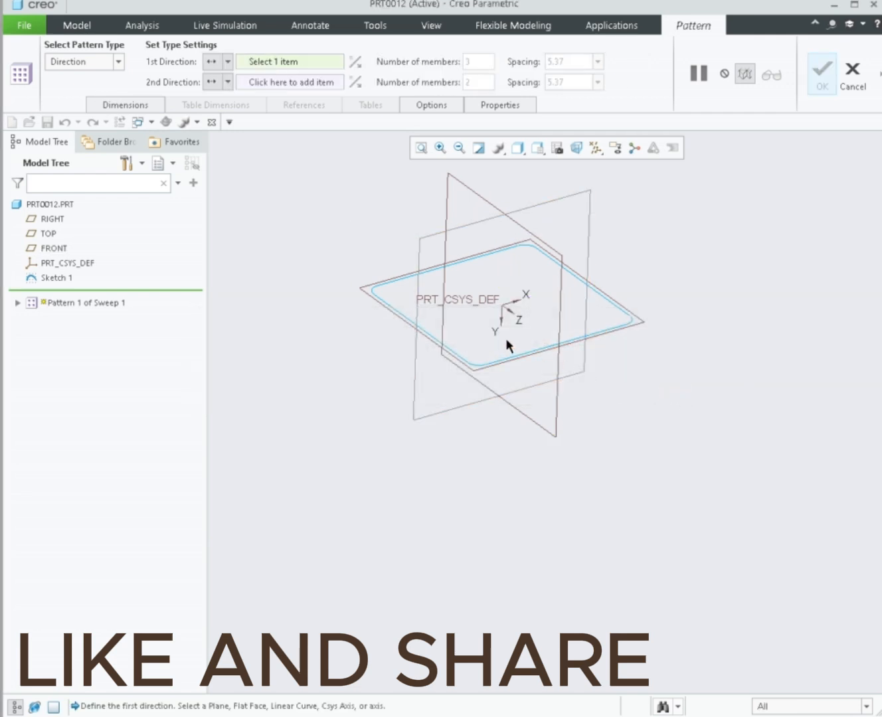
Step: Choose the TOP plane as first direction, set the spacing to 500, and open the first-direction member count for editing
left_click(485, 373)
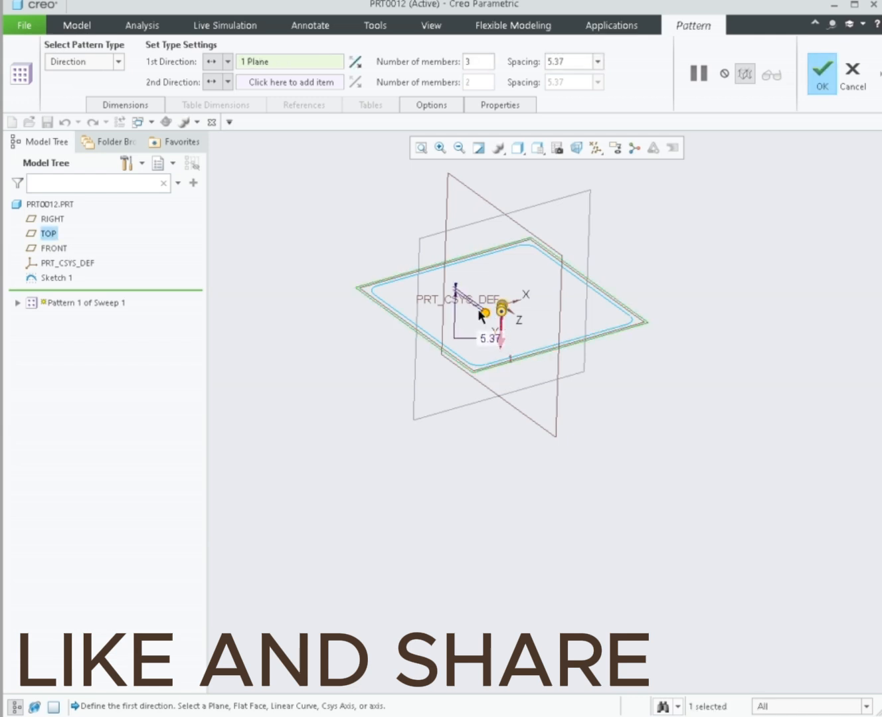
left_click(597, 61)
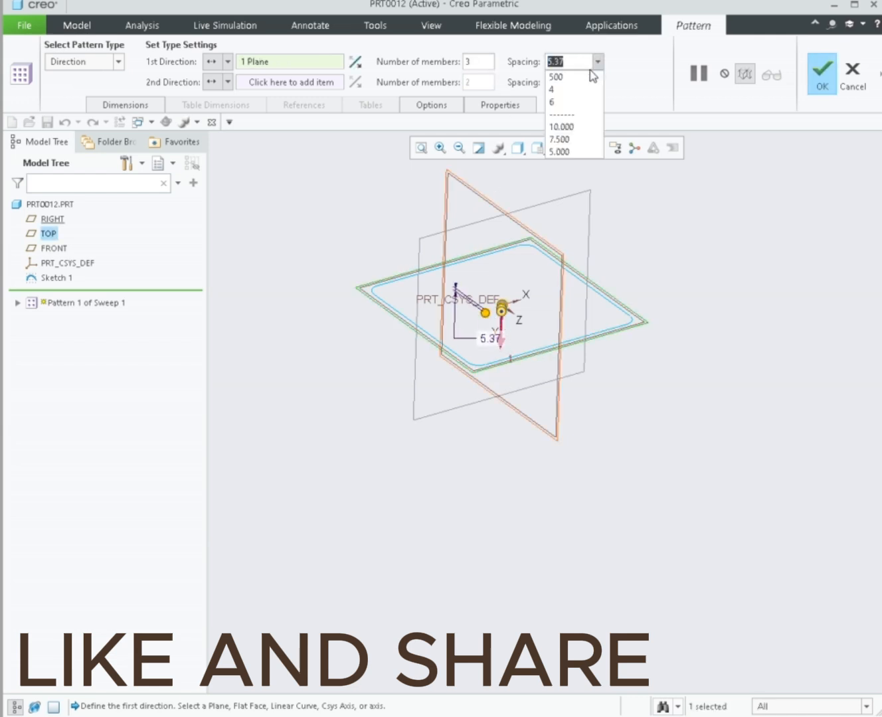
left_click(588, 77)
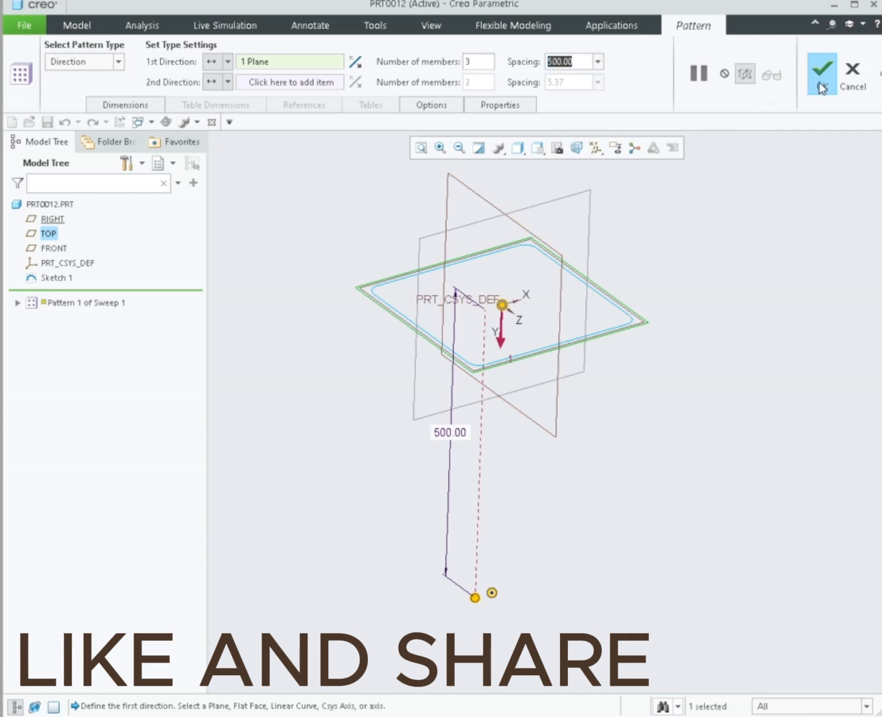
double_click(472, 62)
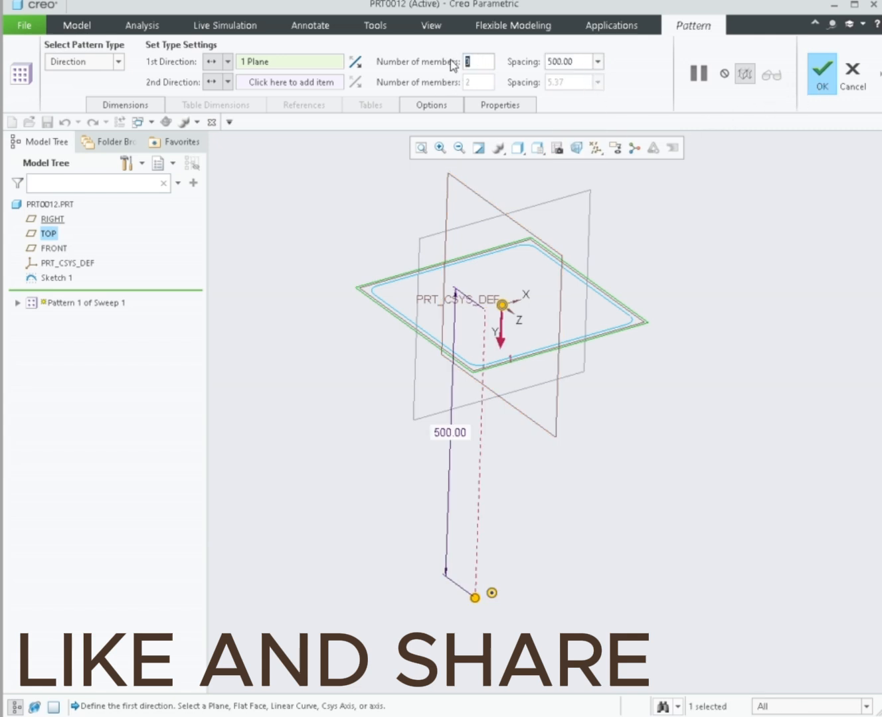